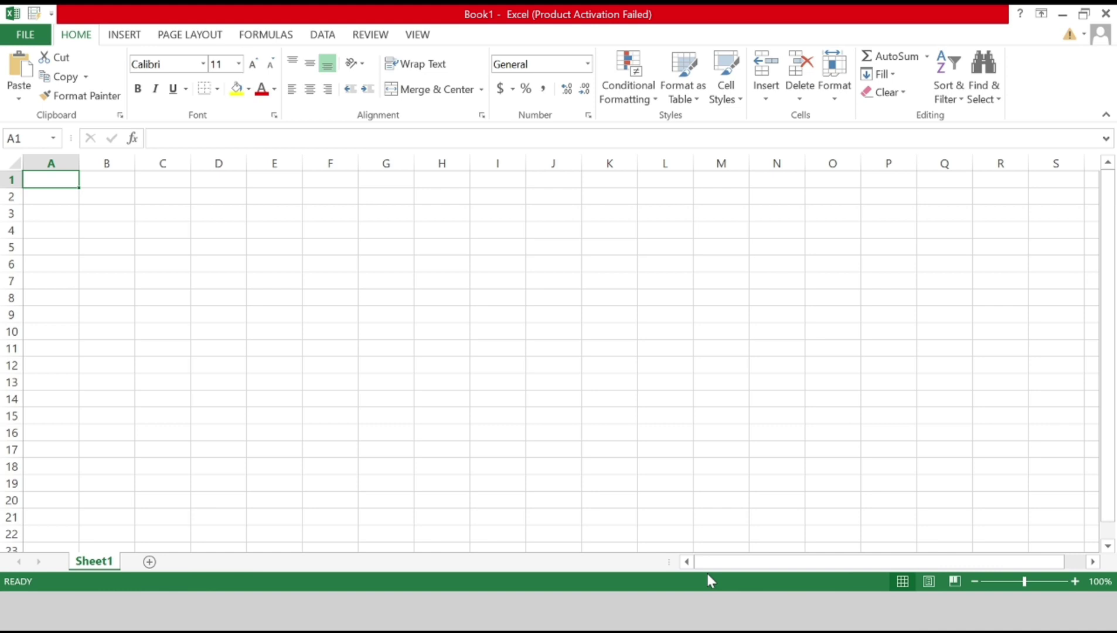
# Step: Enter the headings 's.n' and 'name of item' in A1 and B1
pyautogui.write('s')
pyautogui.write('.n')
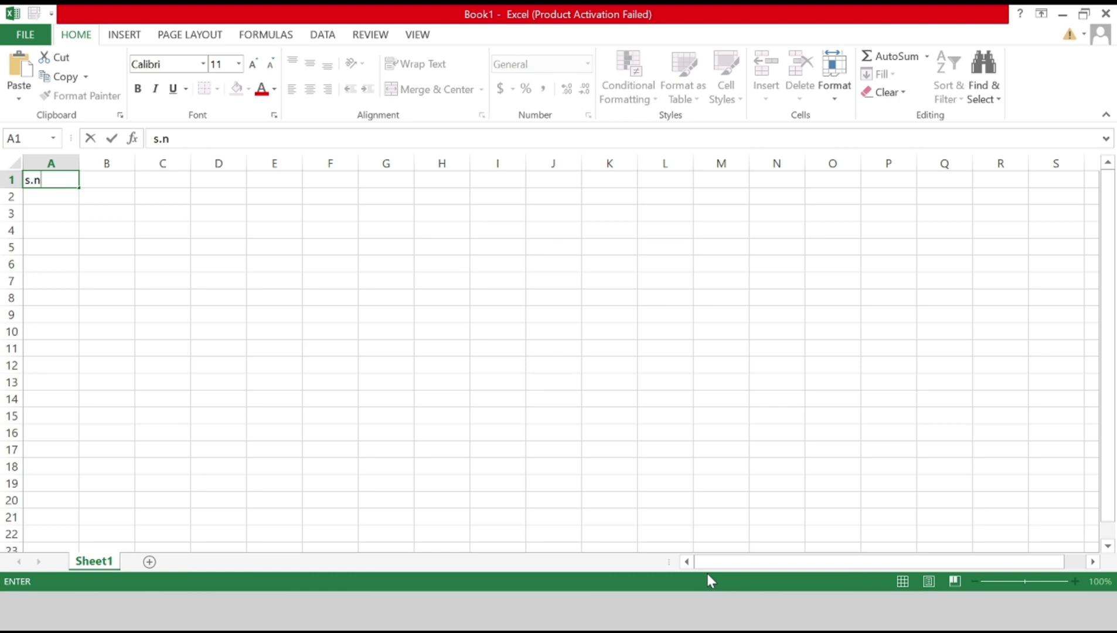
pyautogui.press('Tab')
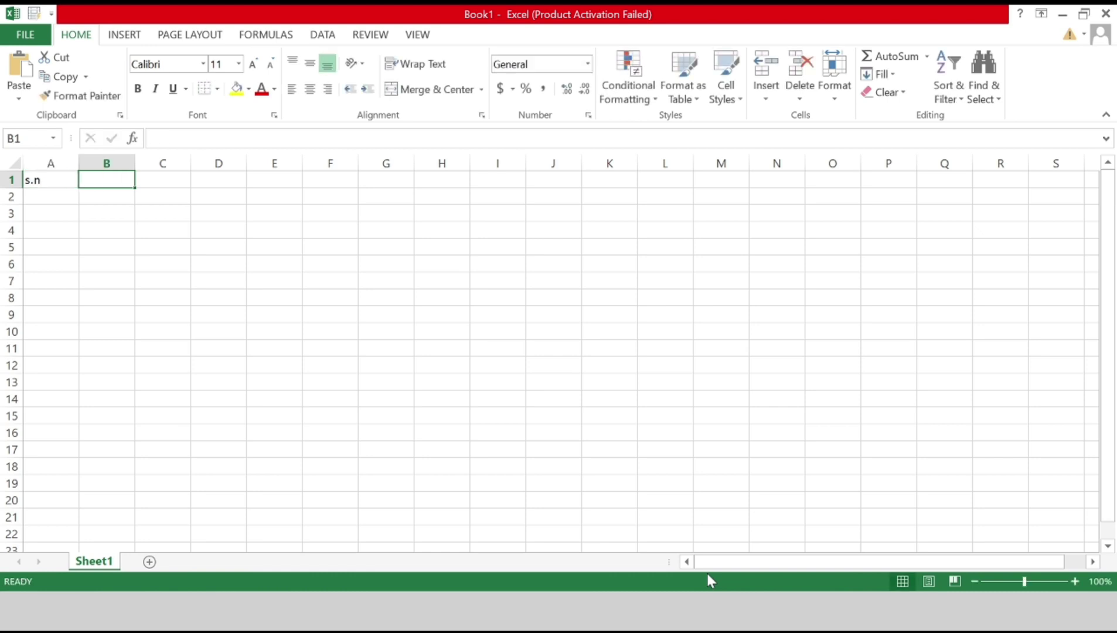
pyautogui.write('na')
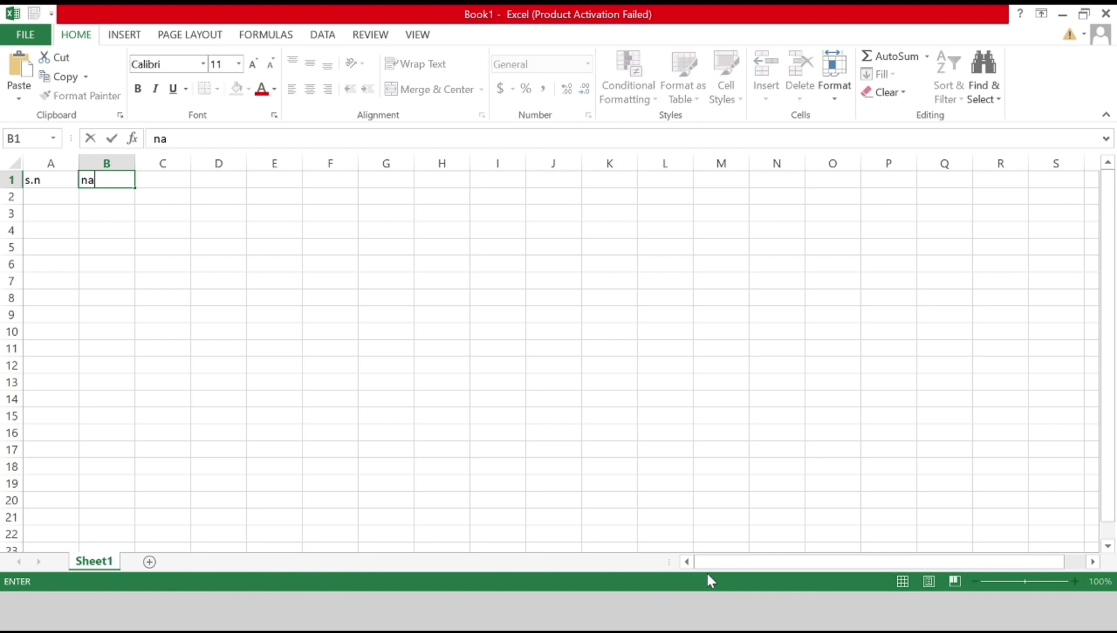
pyautogui.write('meo')
pyautogui.press('BackSpace')
pyautogui.write('of ')
pyautogui.write('ti')
pyautogui.press('BackSpace')
pyautogui.press('BackSpace')
pyautogui.write('ti')
pyautogui.write('e')
pyautogui.press('BackSpace')
pyautogui.press('BackSpace')
pyautogui.press('BackSpace')
pyautogui.write('item')
pyautogui.press('Tab')
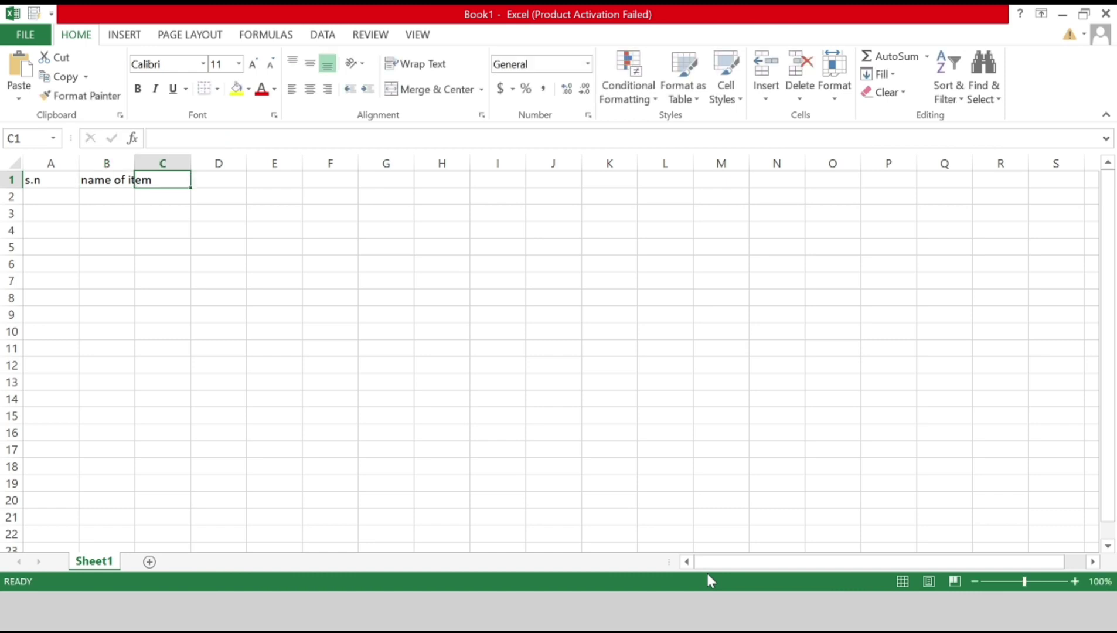
# Step: Add the headings 'quantity', 'rate' and 'amount' in C1 through E1
pyautogui.write('q')
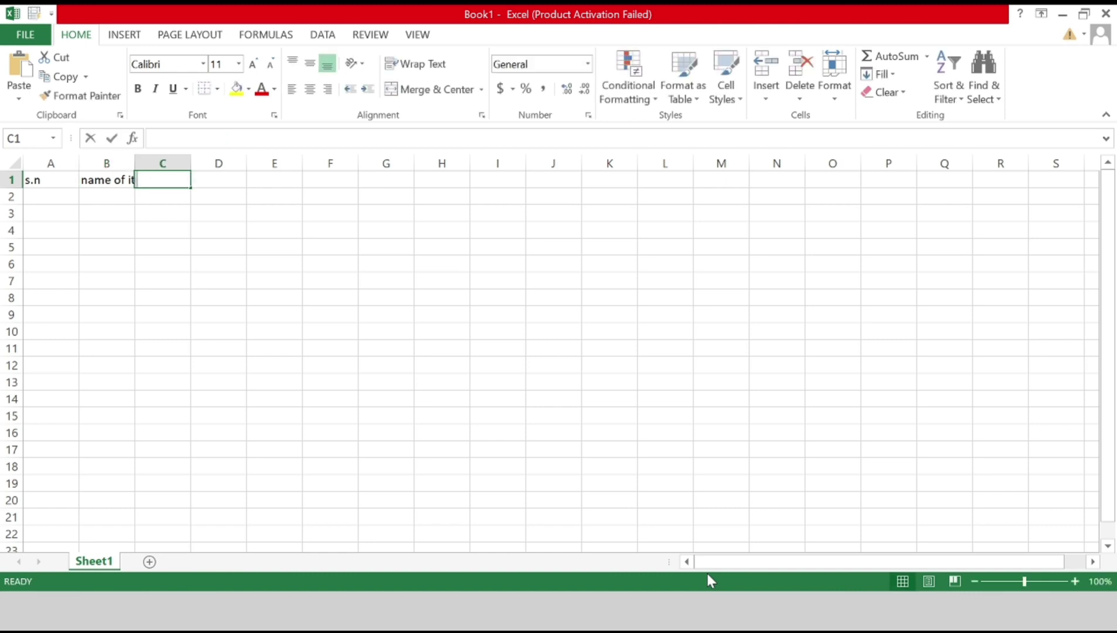
pyautogui.write('ua')
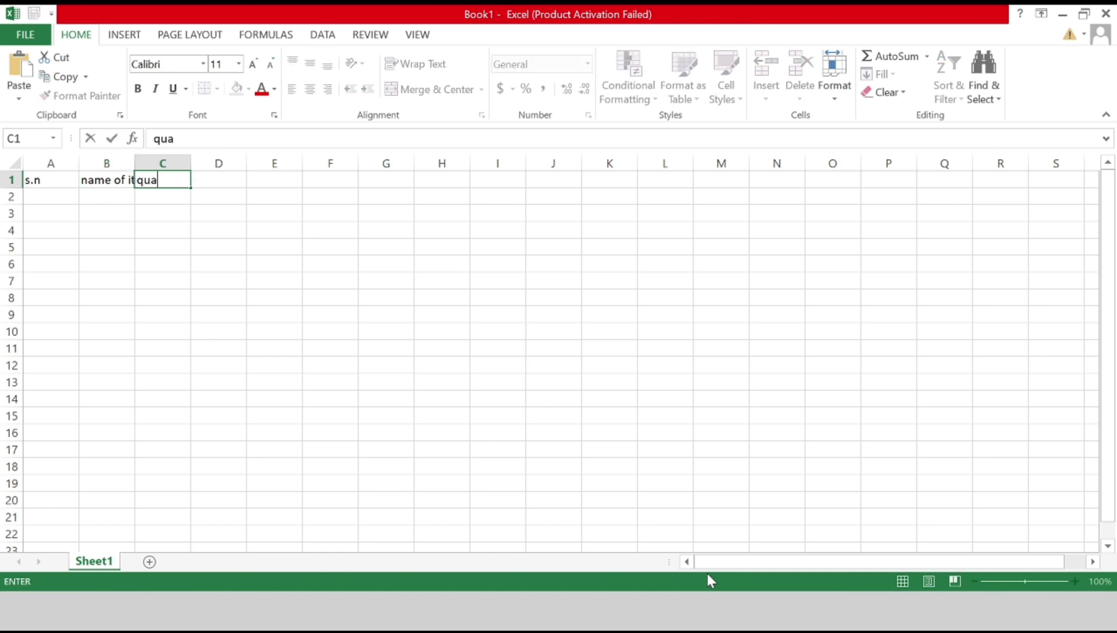
pyautogui.write('ntity')
pyautogui.press('Tab')
pyautogui.write('raw')
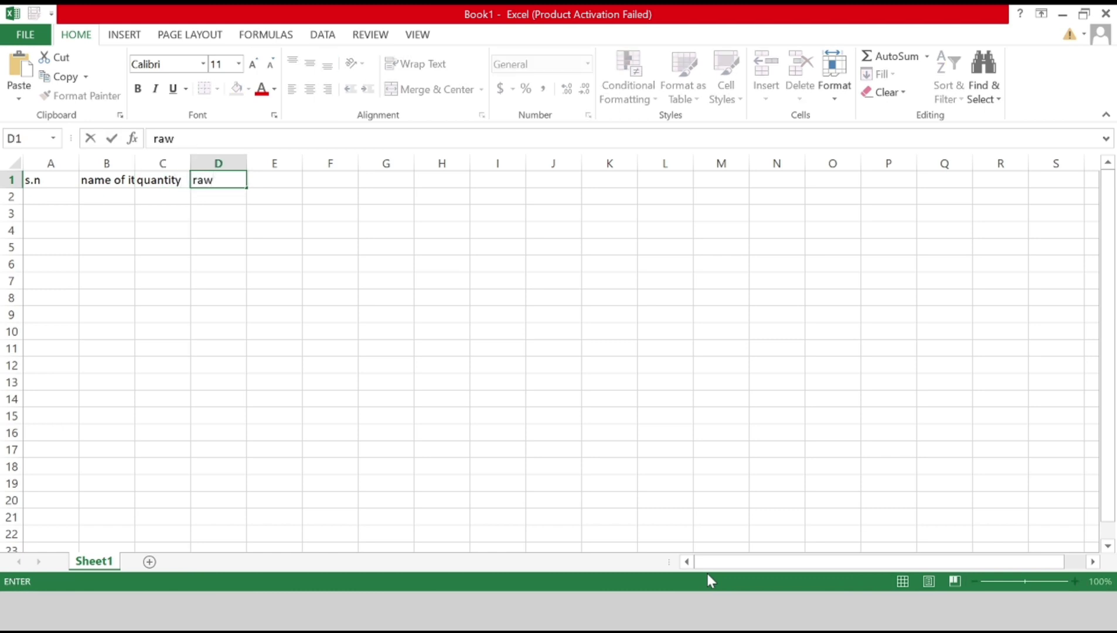
pyautogui.press('BackSpace')
pyautogui.write('te')
pyautogui.press('Tab')
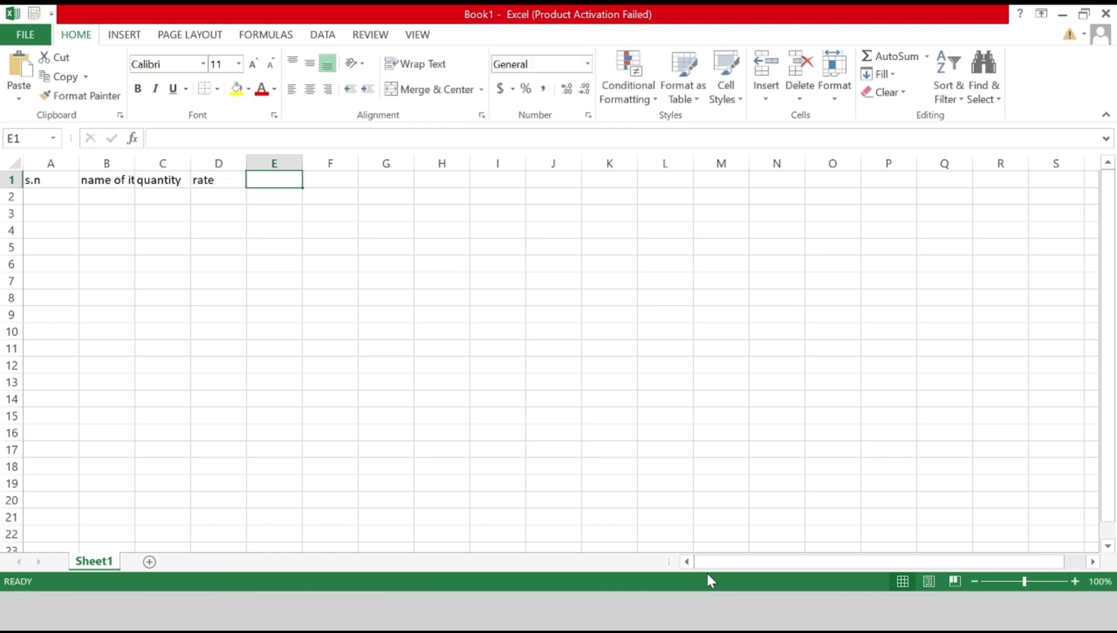
pyautogui.write('amo')
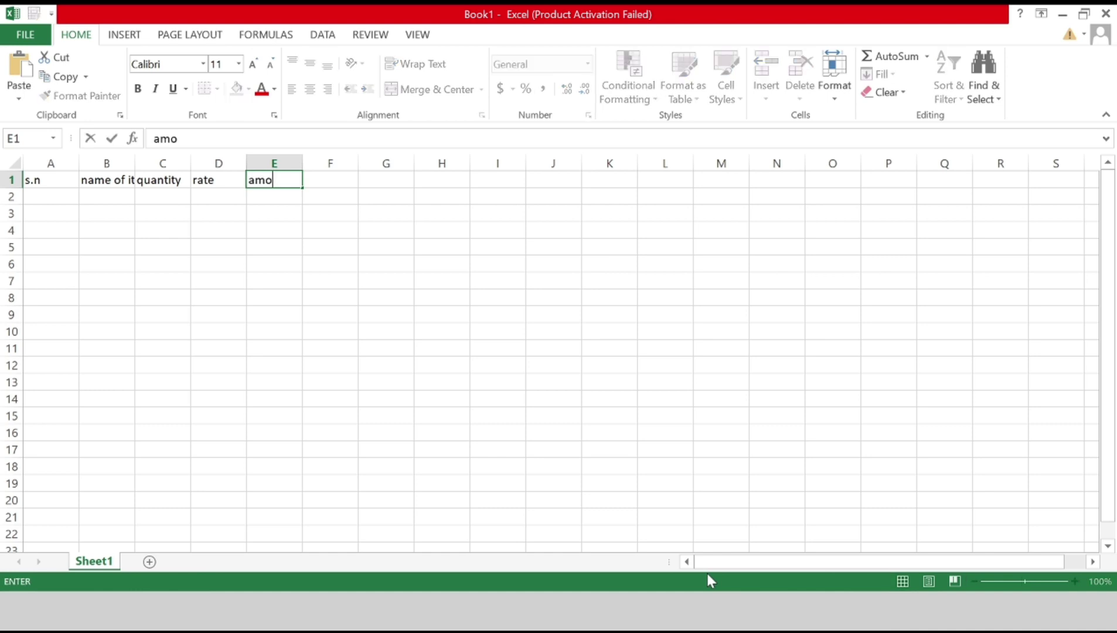
pyautogui.write('unt')
# Step: Finish the amount heading, autofit column B, and enter serial number 1 in A2
pyautogui.click(108, 182)
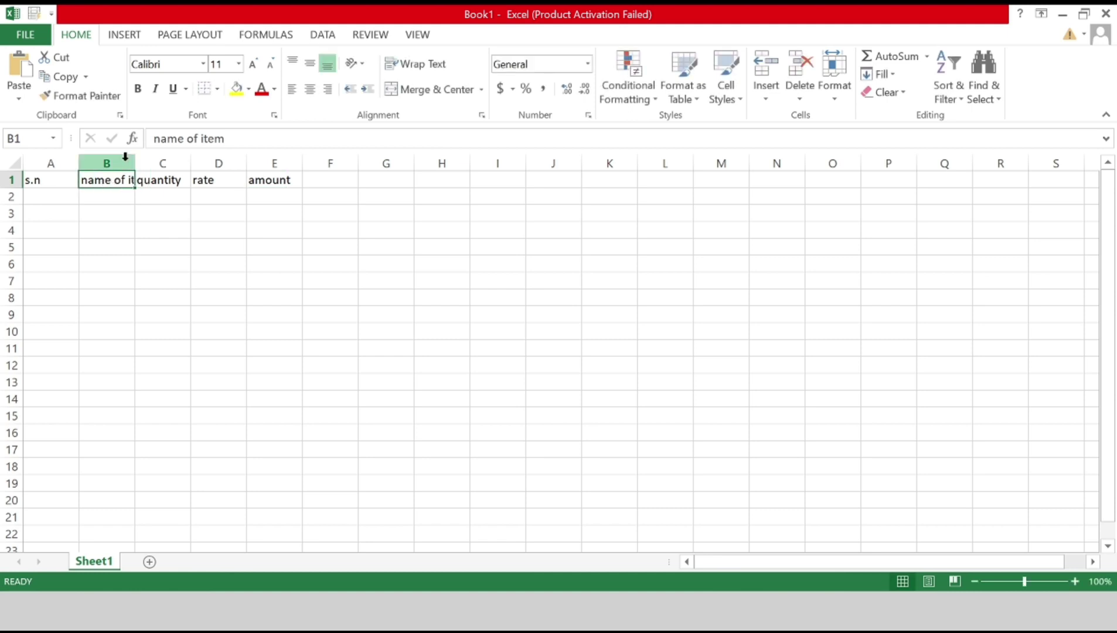
pyautogui.doubleClick(135, 161)
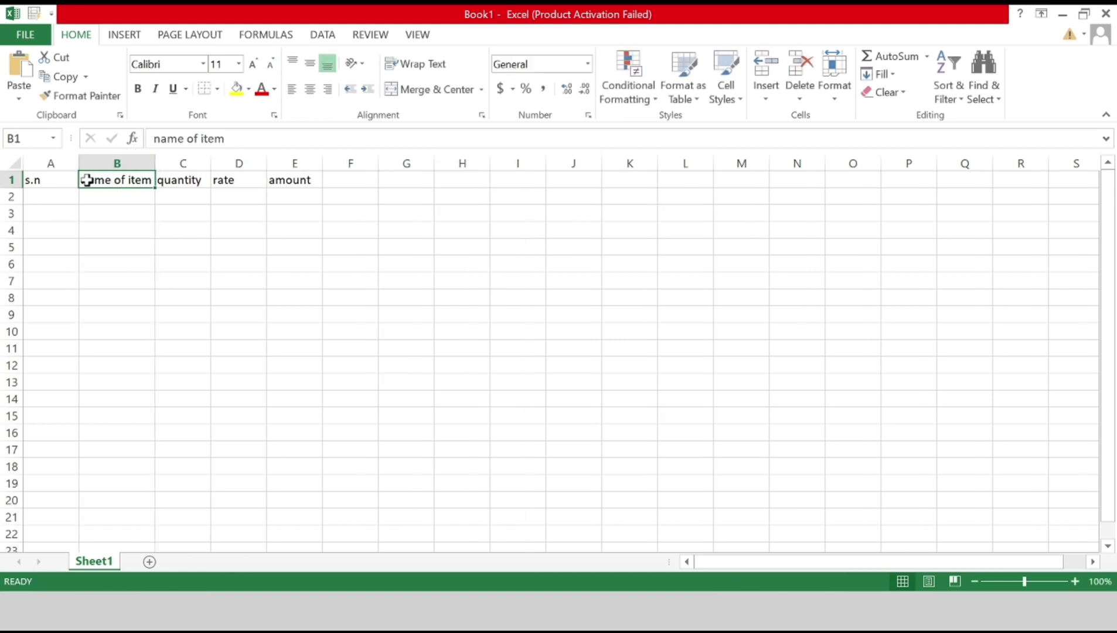
pyautogui.click(53, 194)
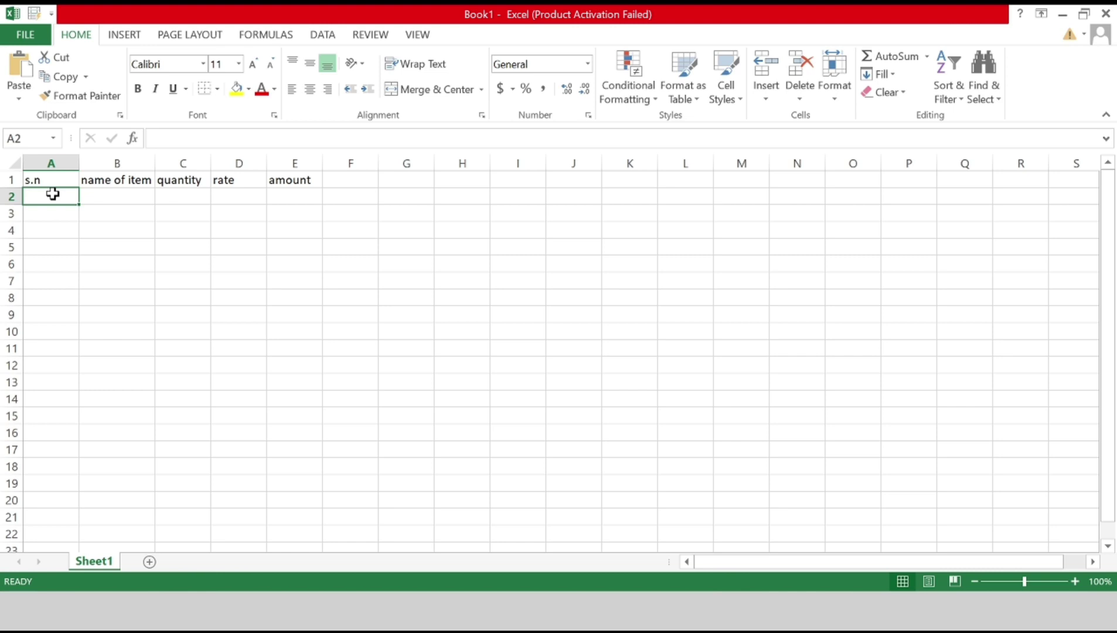
pyautogui.write('1')
pyautogui.press('Return')
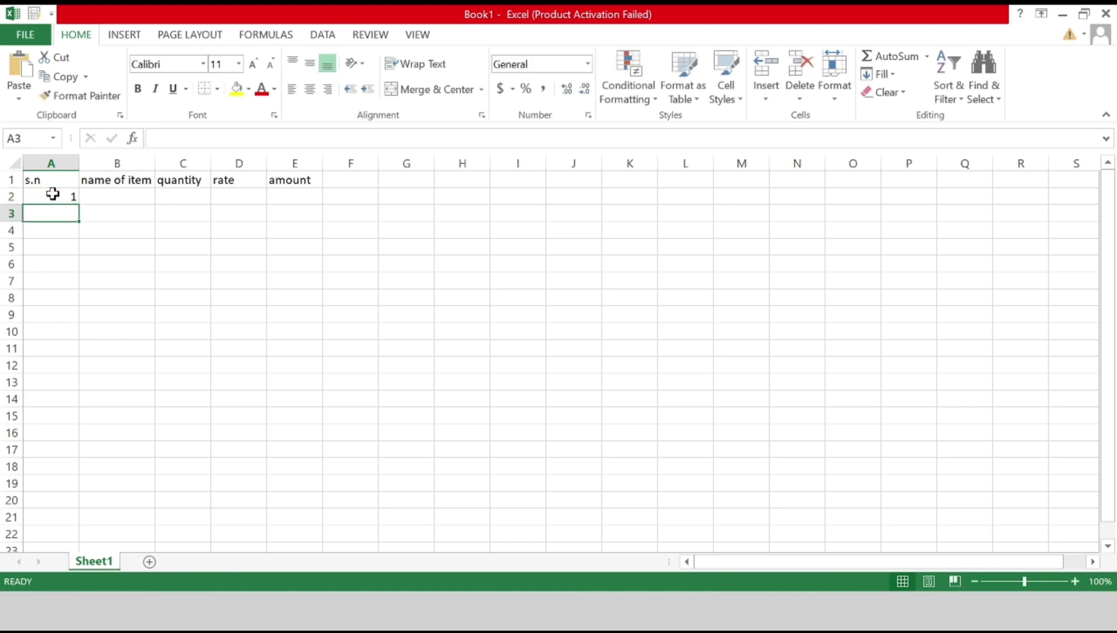
# Step: Fill A3:A6 with serial numbers 2, 3, 4 and 5, correcting a mistaken 3
pyautogui.write('3')
pyautogui.press('Return')
pyautogui.press('Up')
pyautogui.press('Delete')
pyautogui.write('2')
pyautogui.press('Return')
pyautogui.write('3')
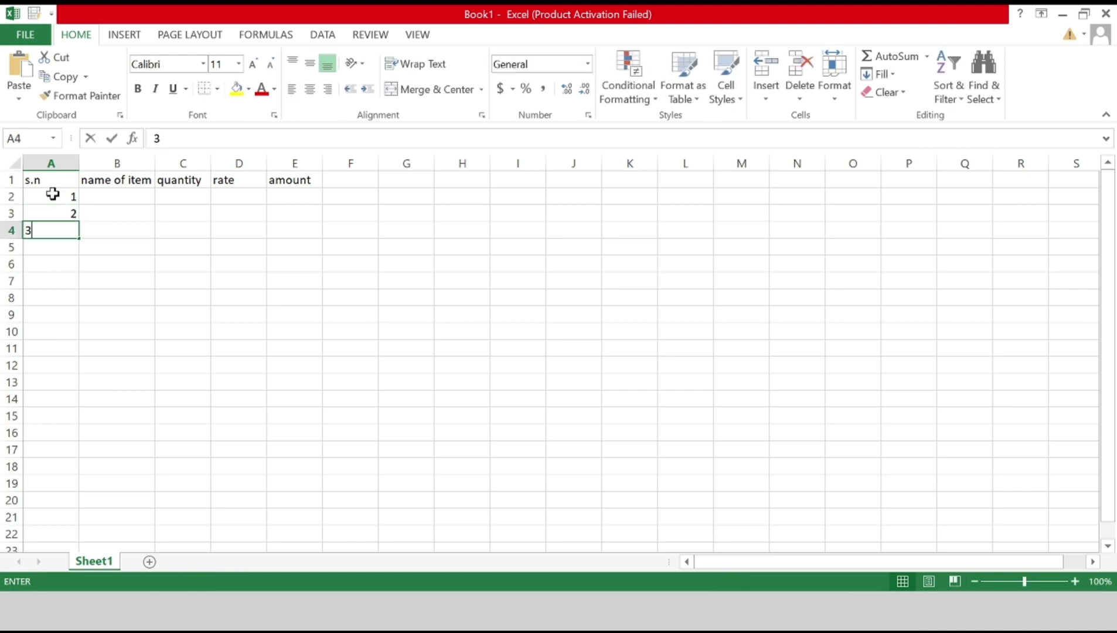
pyautogui.press('Return')
pyautogui.write('4')
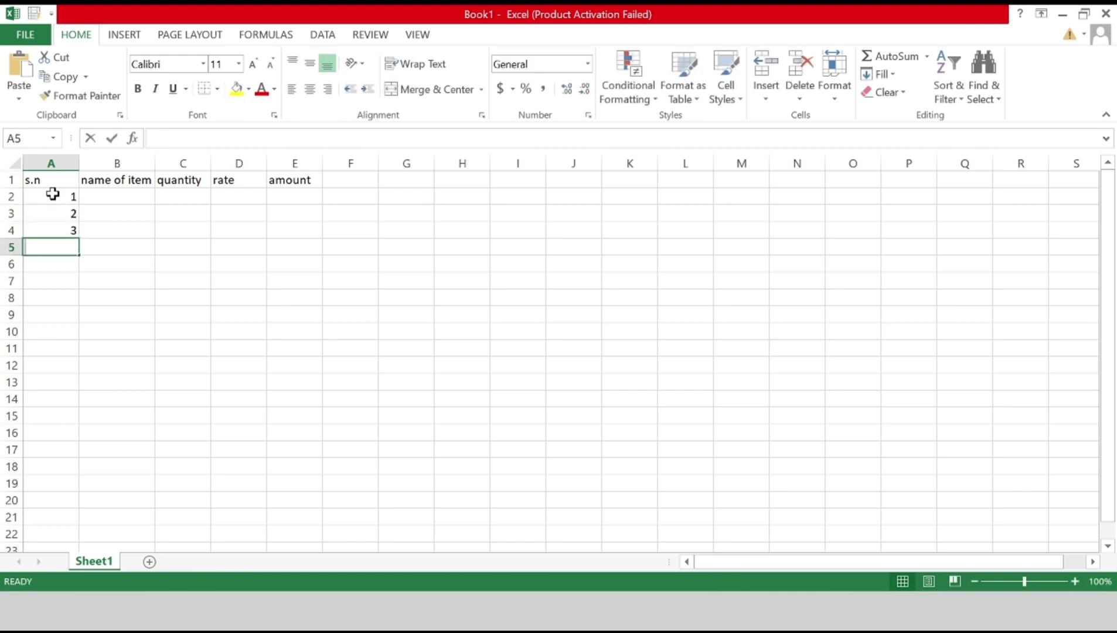
pyautogui.press('Return')
pyautogui.write('5')
pyautogui.press('Return')
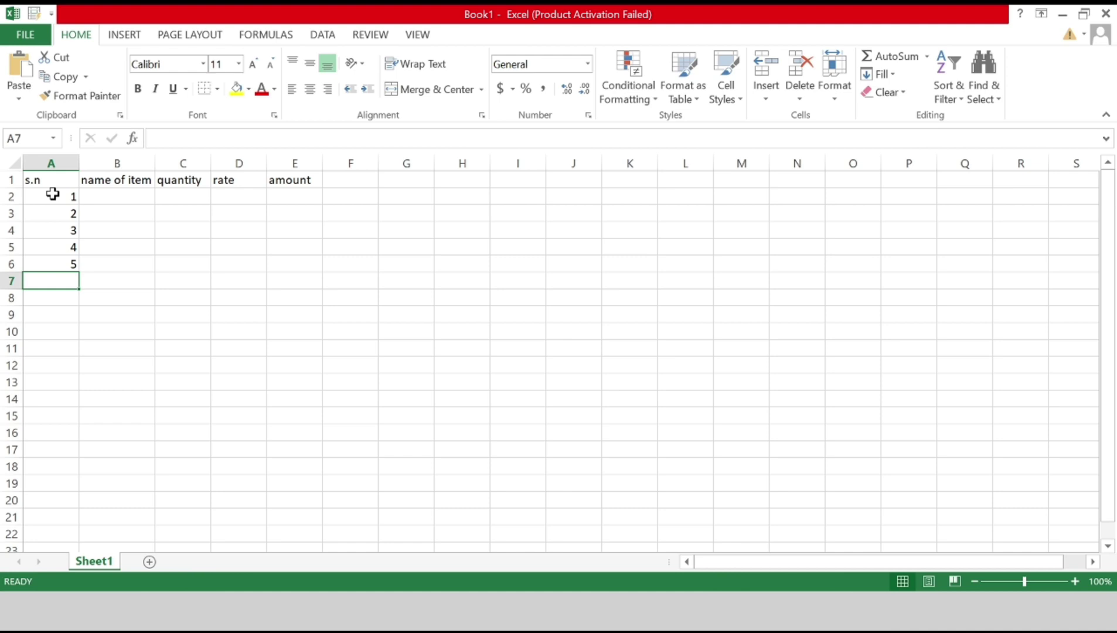
# Step: Enter rice, oil and salt in B2:B4
pyautogui.click(134, 195)
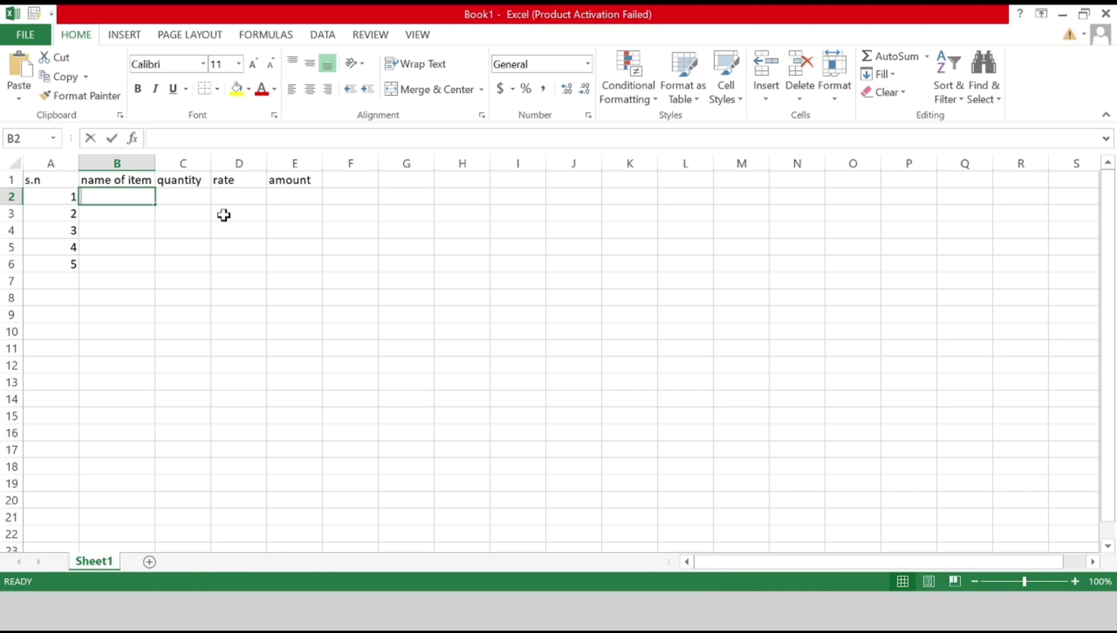
pyautogui.write('rice')
pyautogui.press('Return')
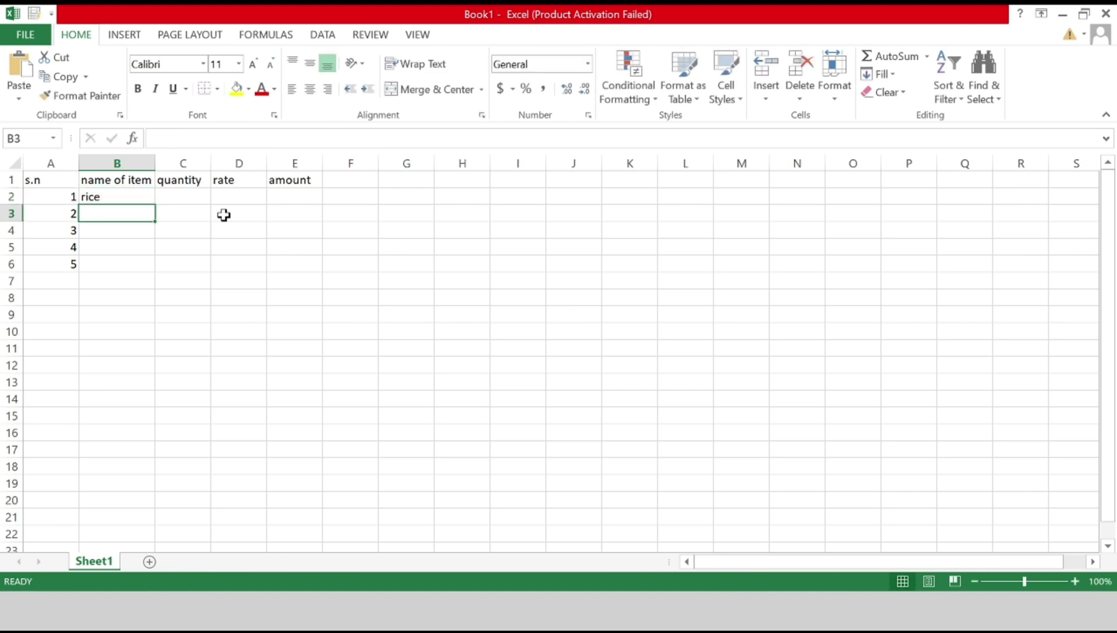
pyautogui.write('oil')
pyautogui.press('Return')
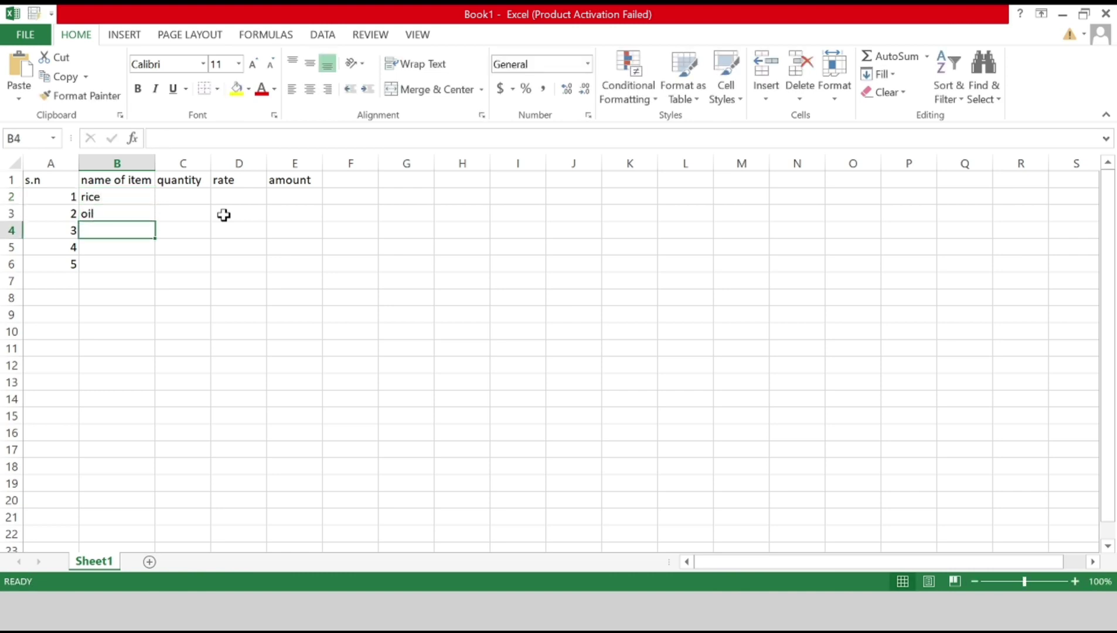
pyautogui.write('s')
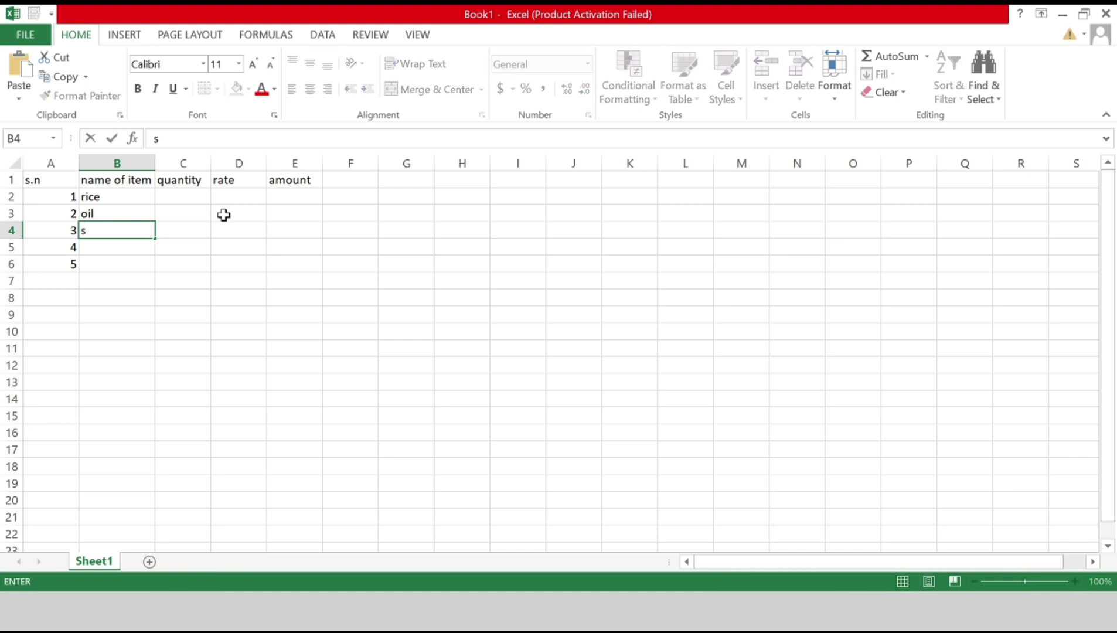
pyautogui.write('alt')
pyautogui.press('Return')
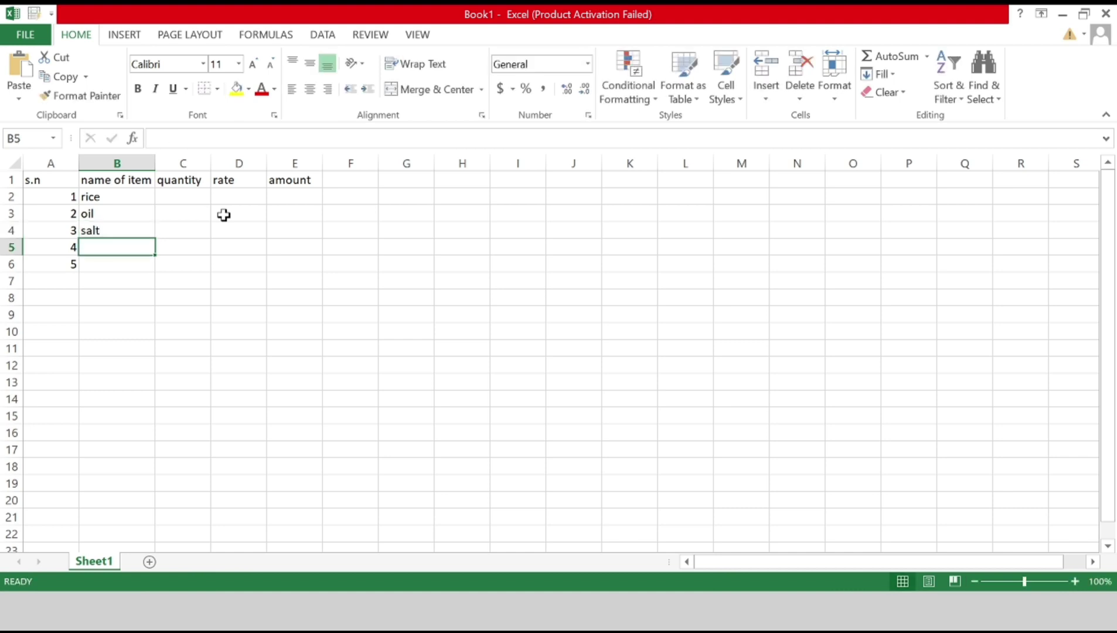
# Step: Add sugar and soup in B5 and B6
pyautogui.write('suar')
pyautogui.press('BackSpace')
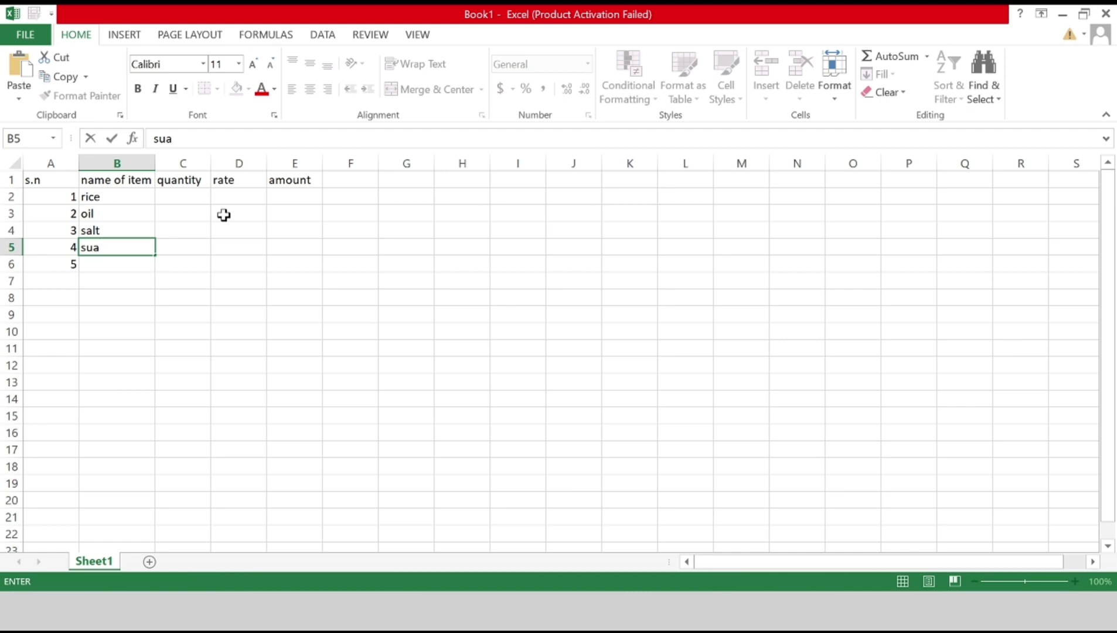
pyautogui.press('BackSpace')
pyautogui.write('gar')
pyautogui.press('Return')
pyautogui.write('sou')
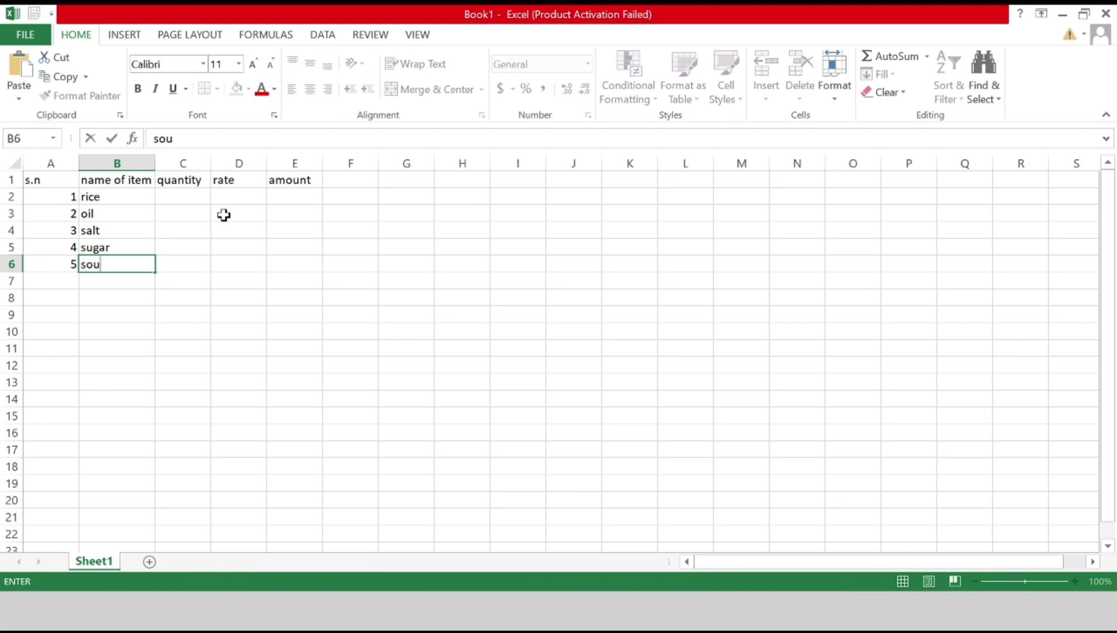
pyautogui.write('p')
pyautogui.press('Tab')
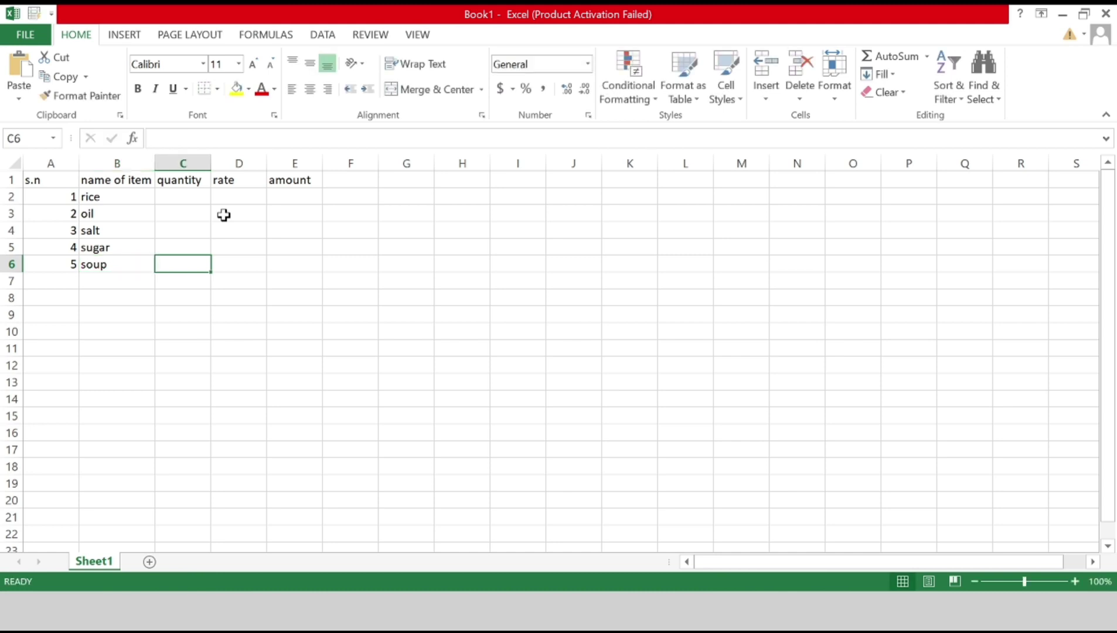
pyautogui.press('Up')
pyautogui.press('Up')
pyautogui.press('Up')
pyautogui.press('Up')
pyautogui.press('Up')
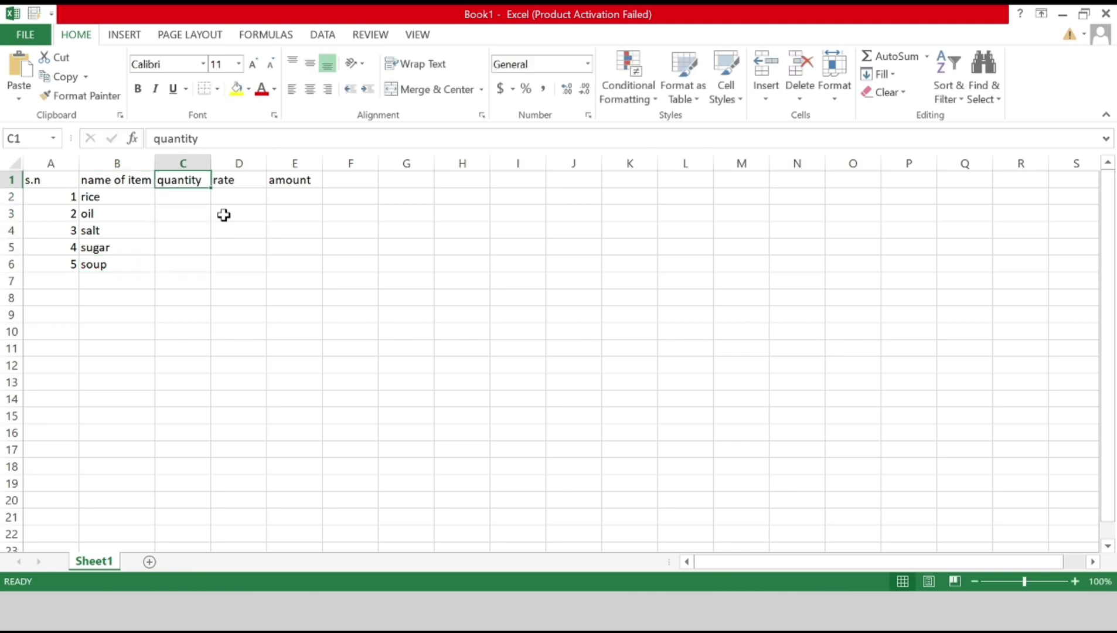
# Step: Enter the quantities 50, 54, 44, 34 and 34 in C2:C6
pyautogui.press('Left')
pyautogui.press('Right')
pyautogui.press('Down')
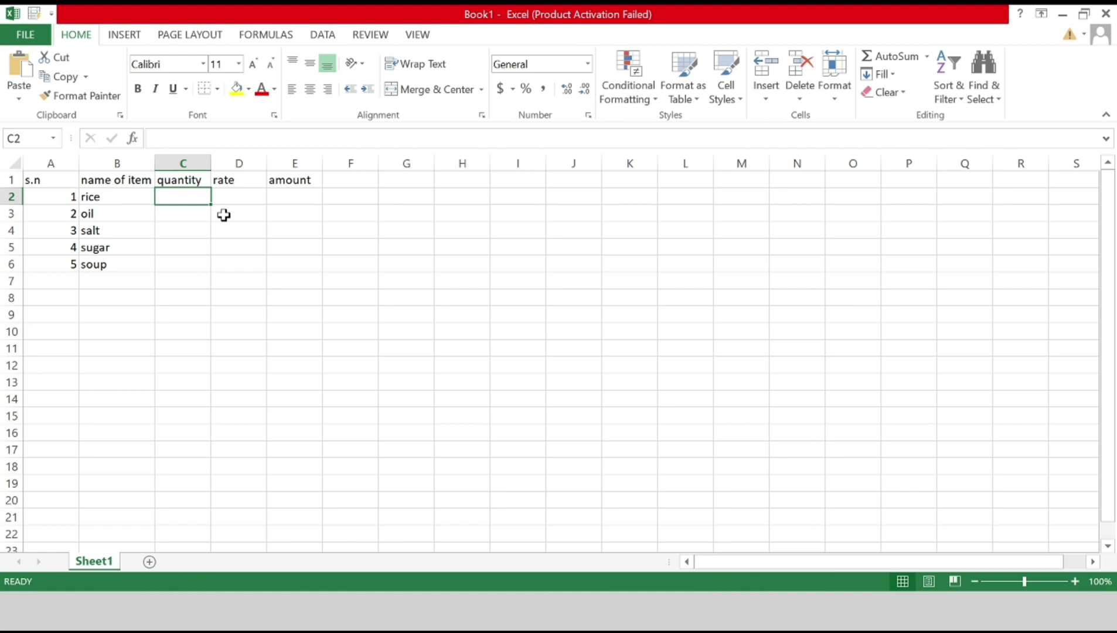
pyautogui.write('50')
pyautogui.press('Return')
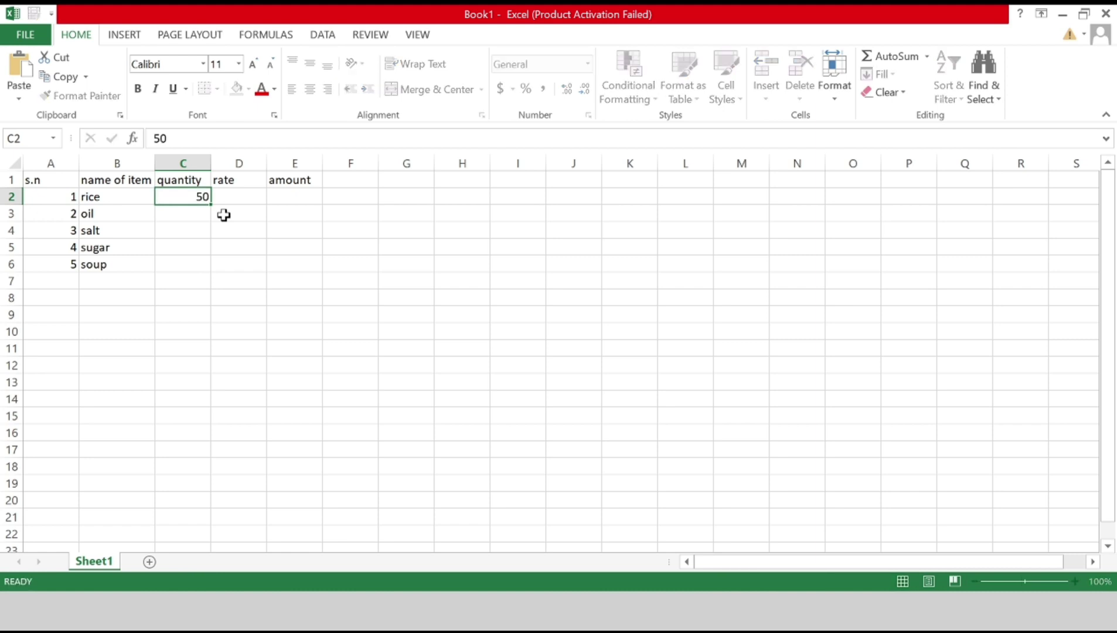
pyautogui.write('54')
pyautogui.press('Return')
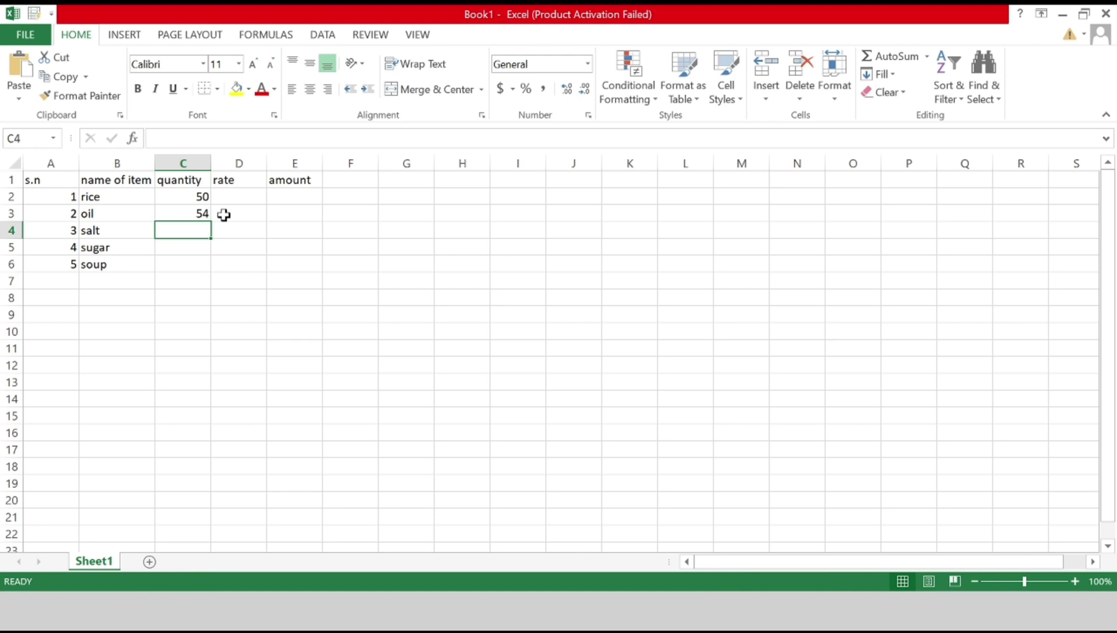
pyautogui.write('4')
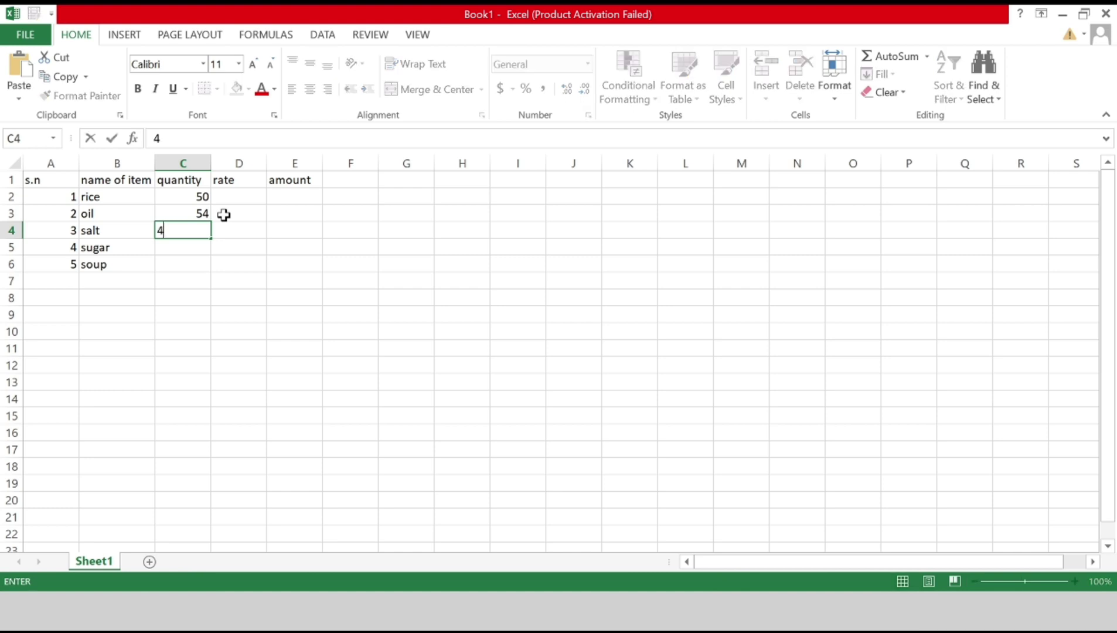
pyautogui.write('4')
pyautogui.press('Return')
pyautogui.write('34')
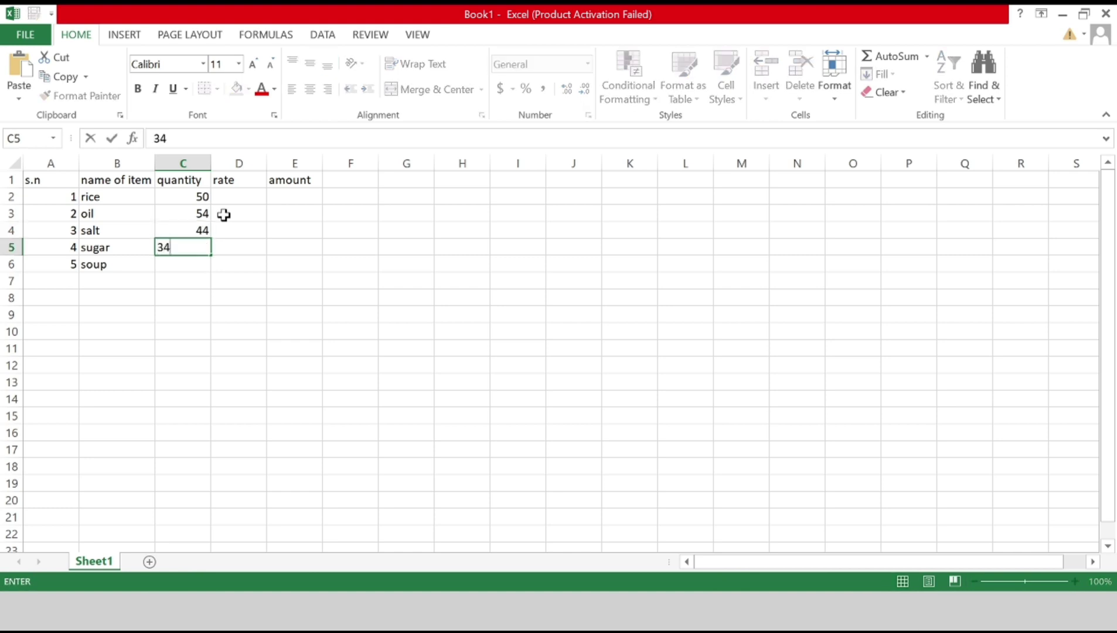
pyautogui.press('Return')
pyautogui.write('34')
pyautogui.press('Return')
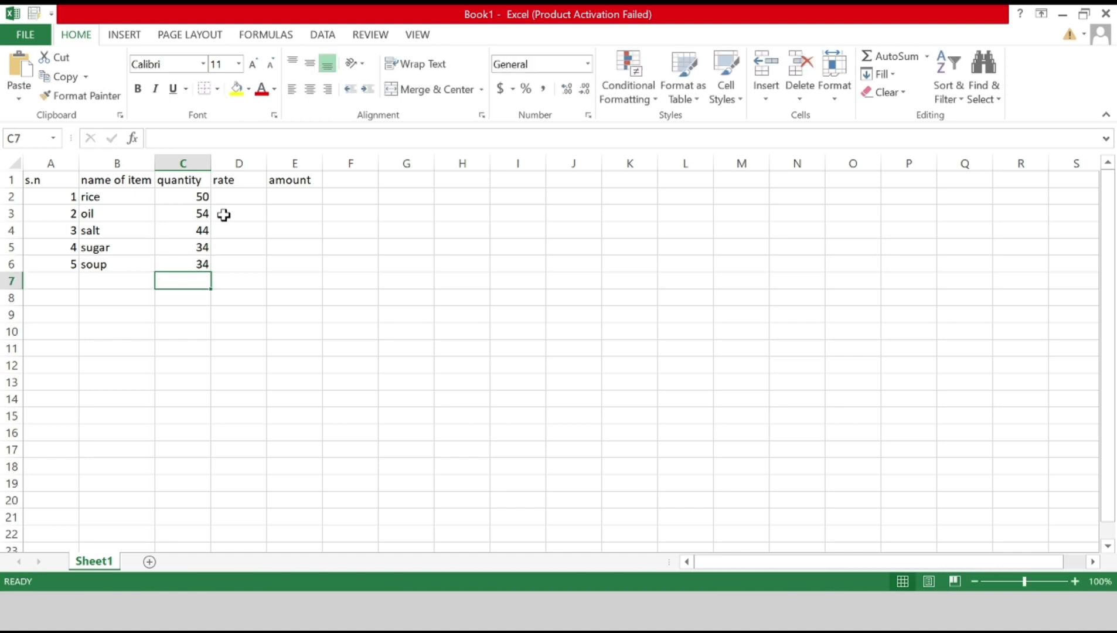
pyautogui.click(233, 199)
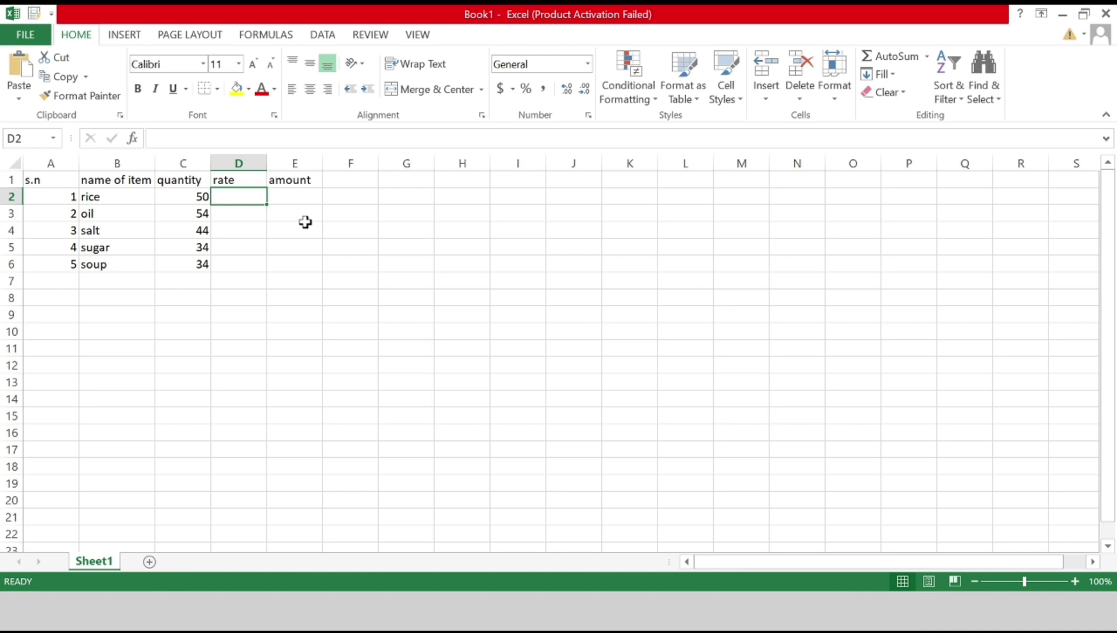
# Step: Enter the rates 300, 400, 34, 345 and 544 in D2:D6
pyautogui.write('3')
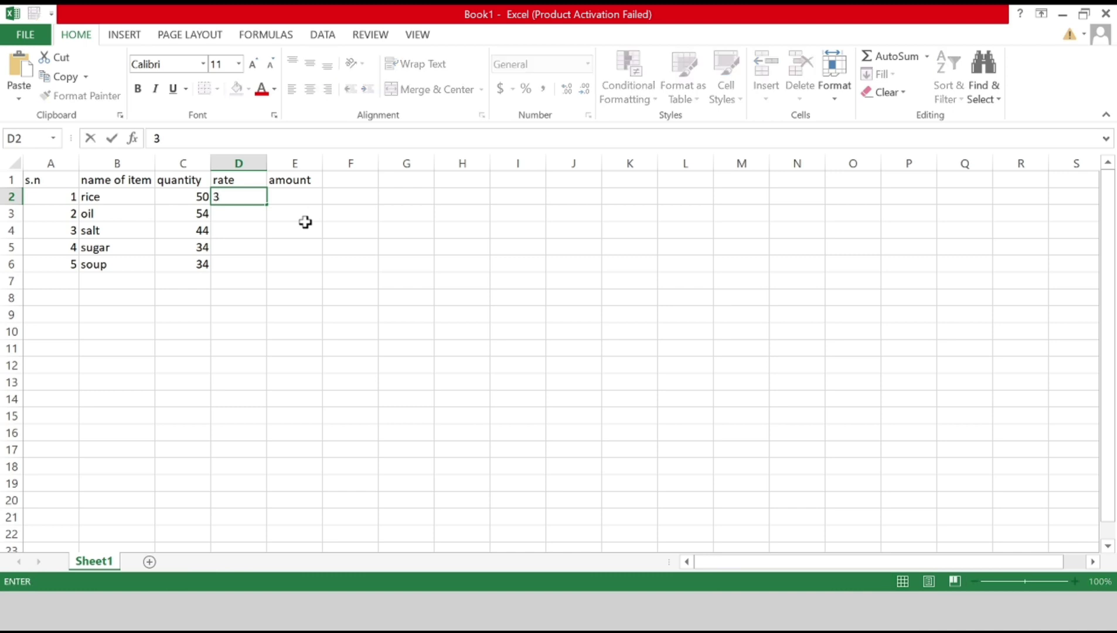
pyautogui.write('00')
pyautogui.press('Return')
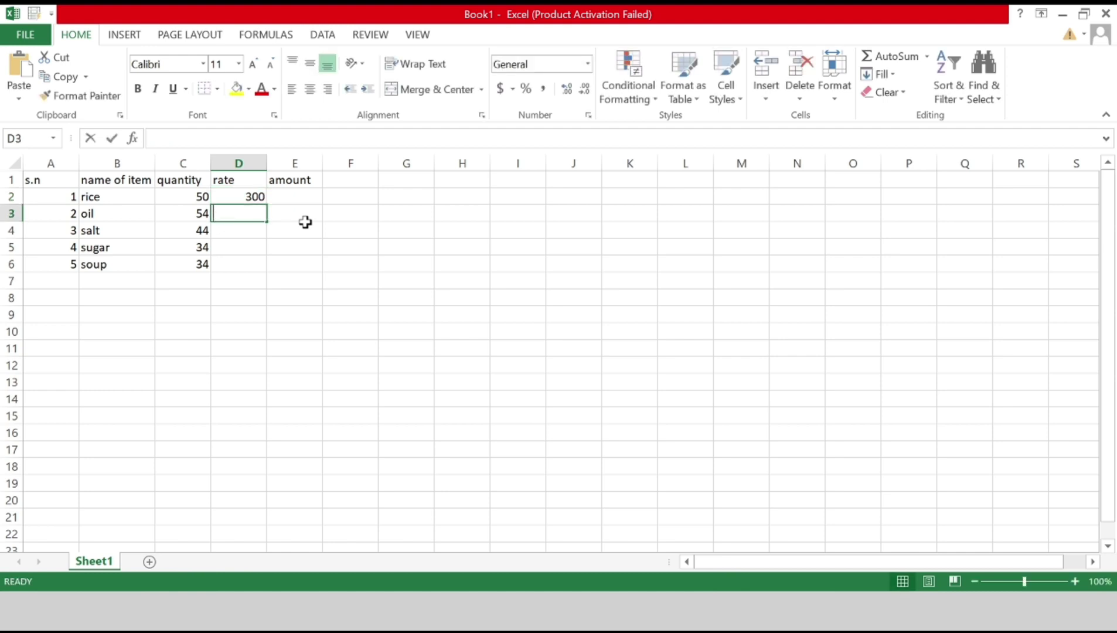
pyautogui.write('400')
pyautogui.press('Return')
pyautogui.write('3')
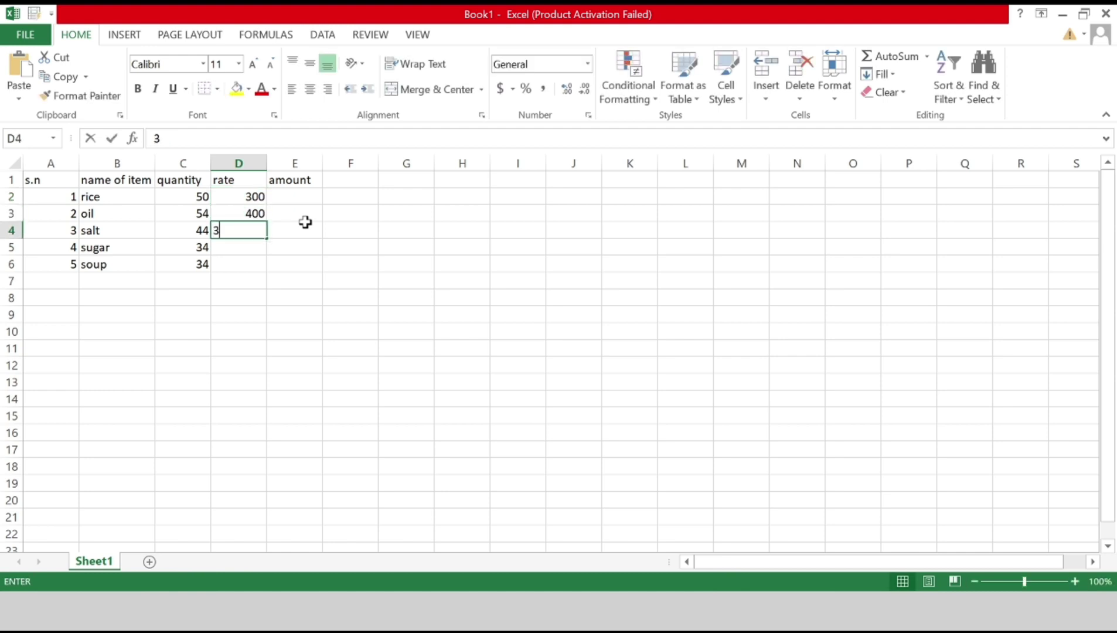
pyautogui.write('4')
pyautogui.press('Return')
pyautogui.write('3')
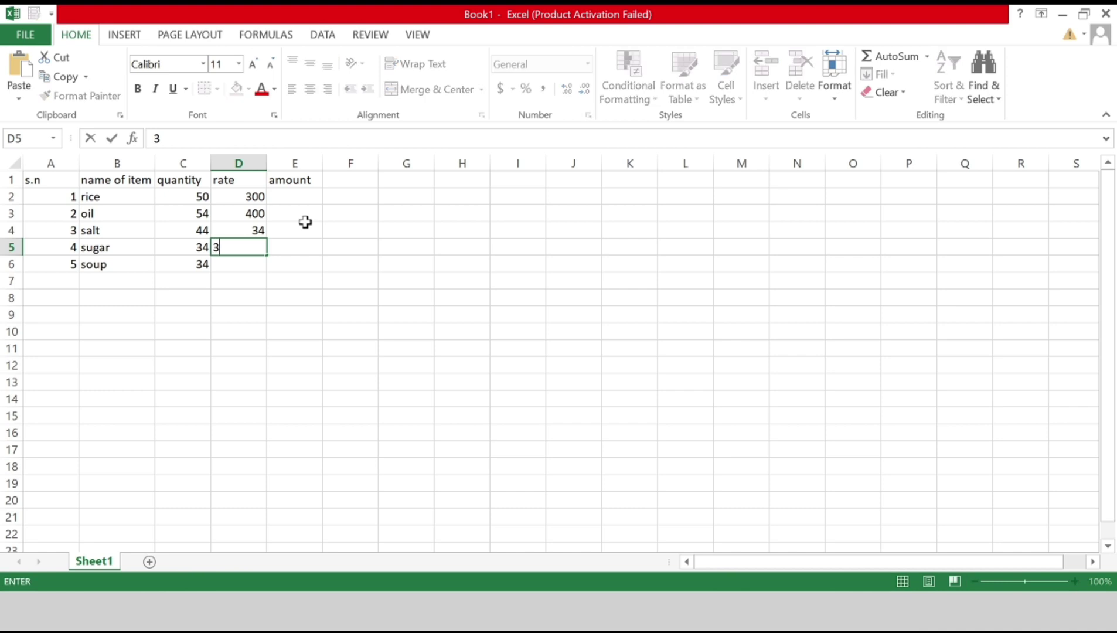
pyautogui.write('45')
pyautogui.press('Return')
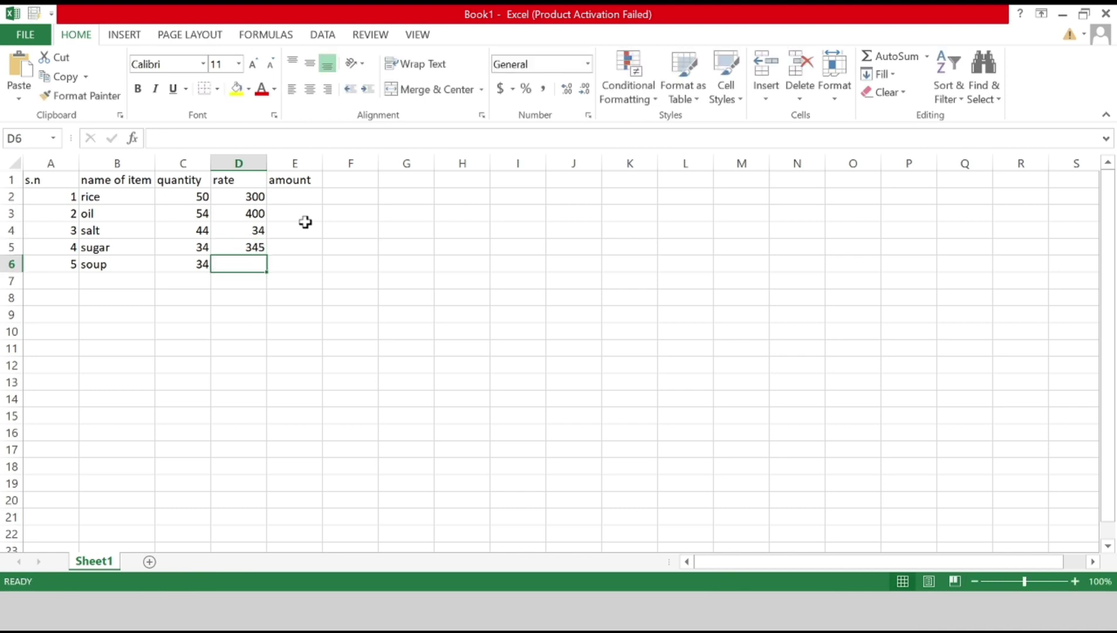
pyautogui.write('544')
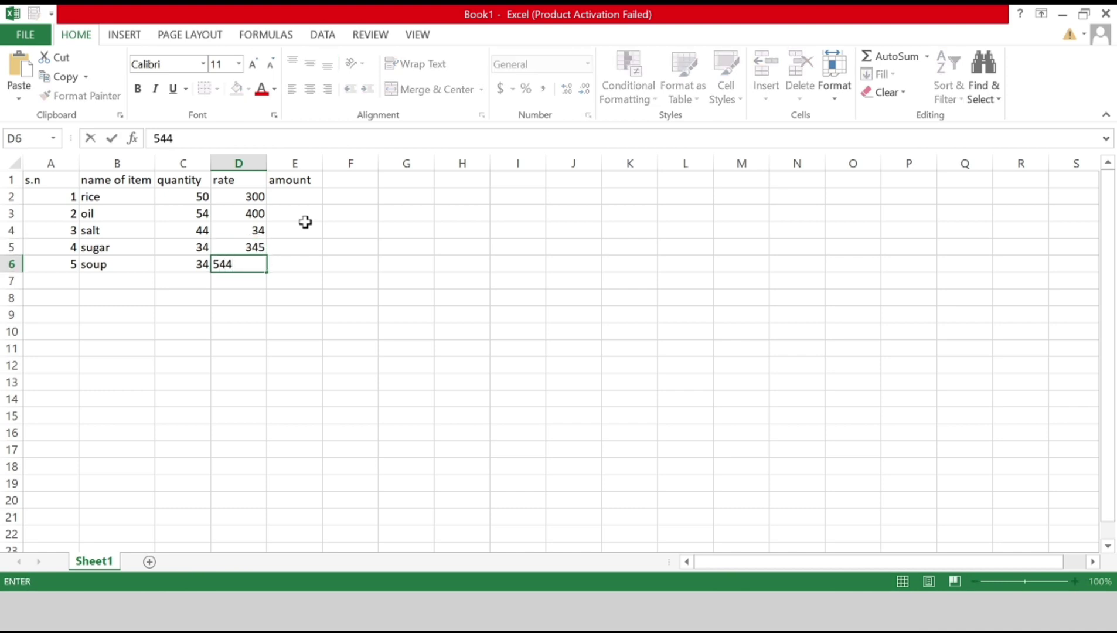
pyautogui.press('Return')
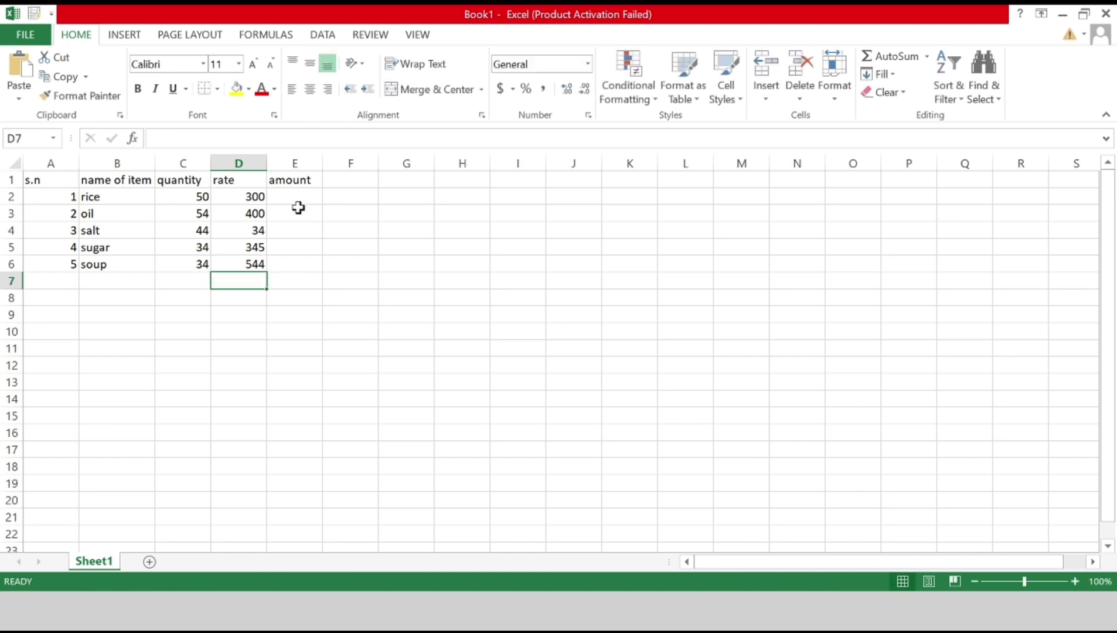
pyautogui.click(289, 196)
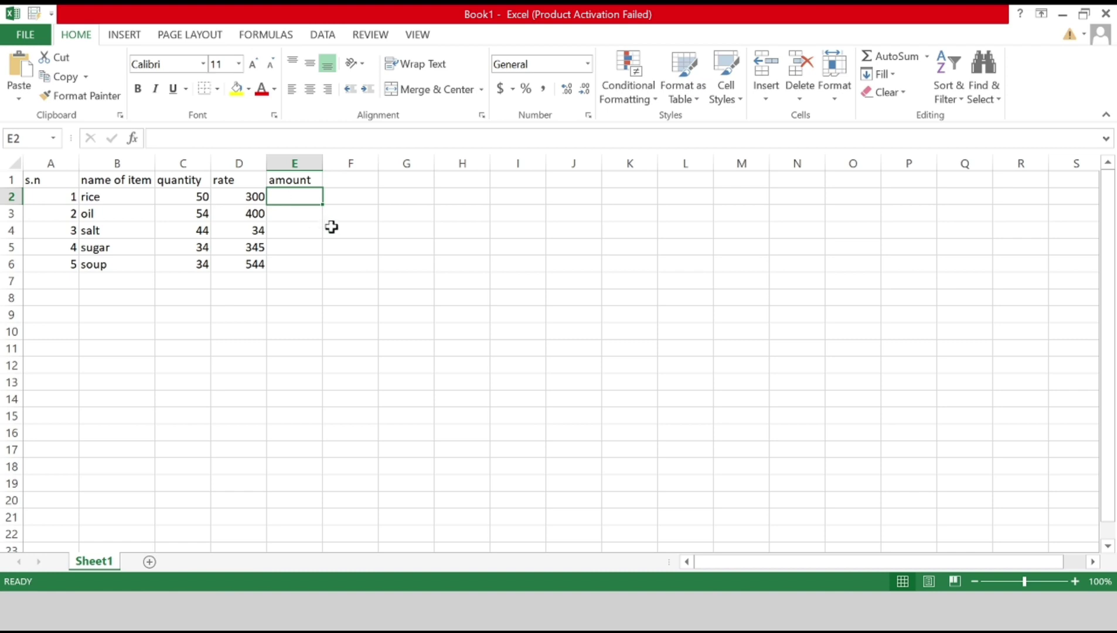
# Step: Enter the formula =C2*D2 in E2 so rice's amount reads 15000
pyautogui.write('=')
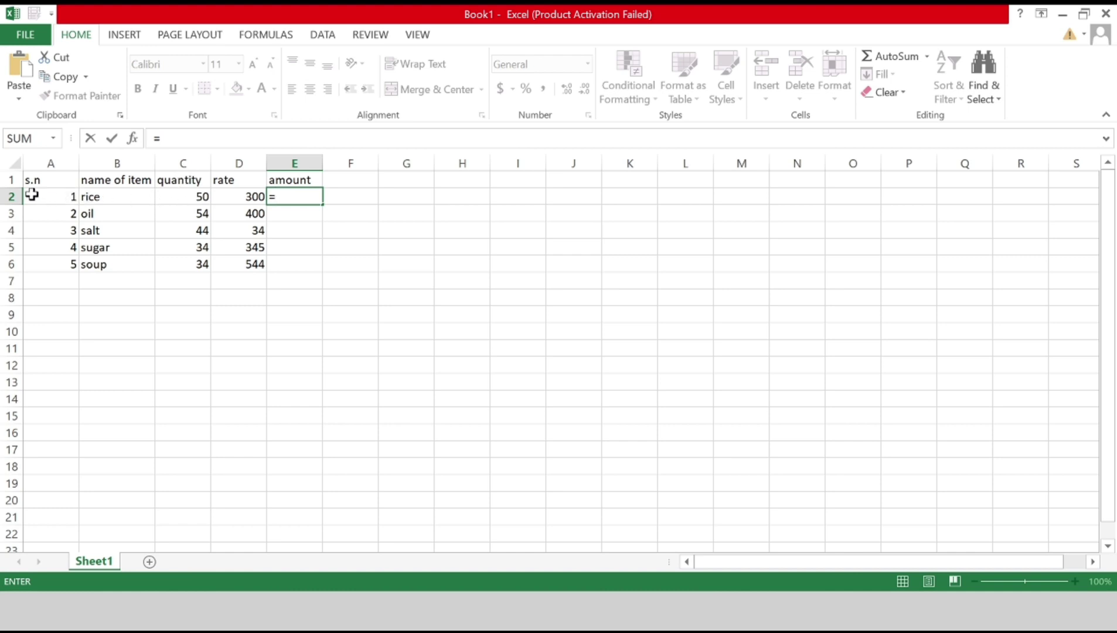
pyautogui.click(185, 198)
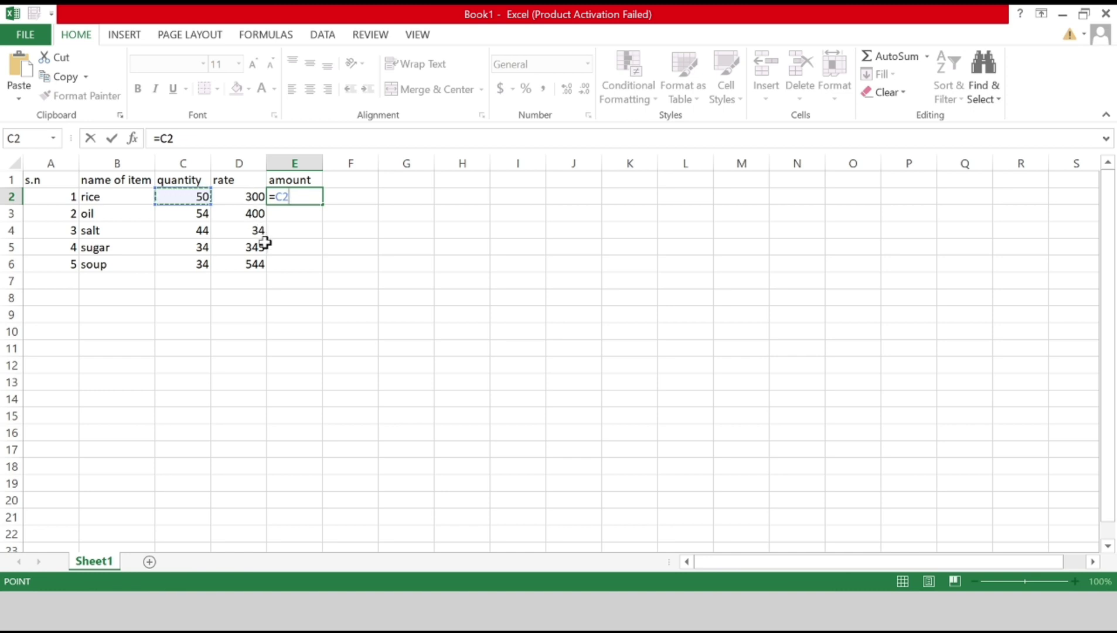
pyautogui.write('*')
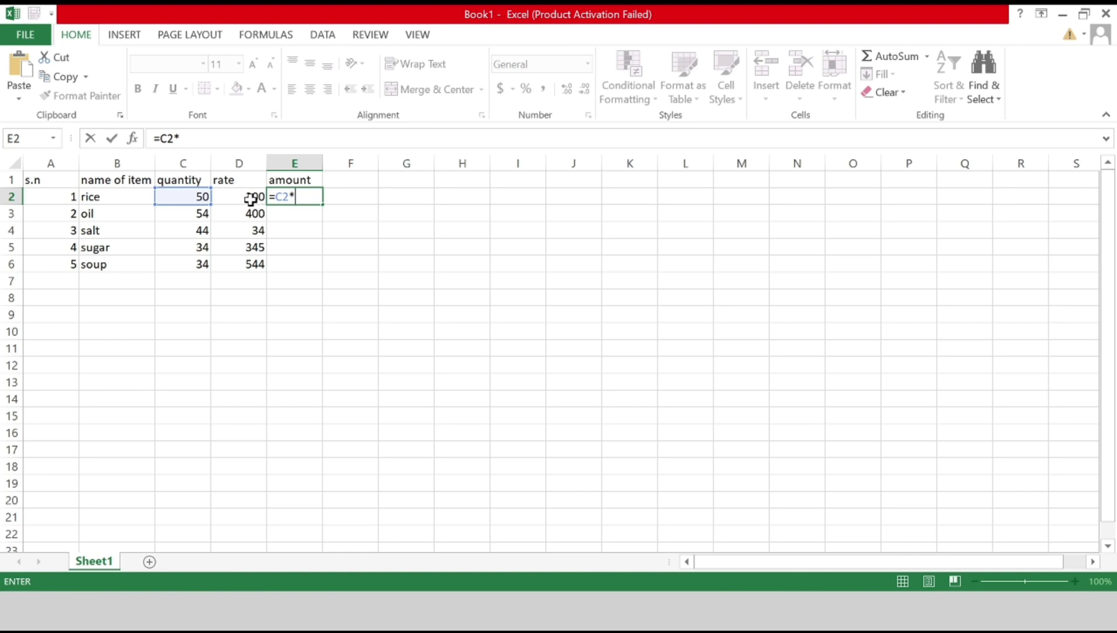
pyautogui.click(251, 198)
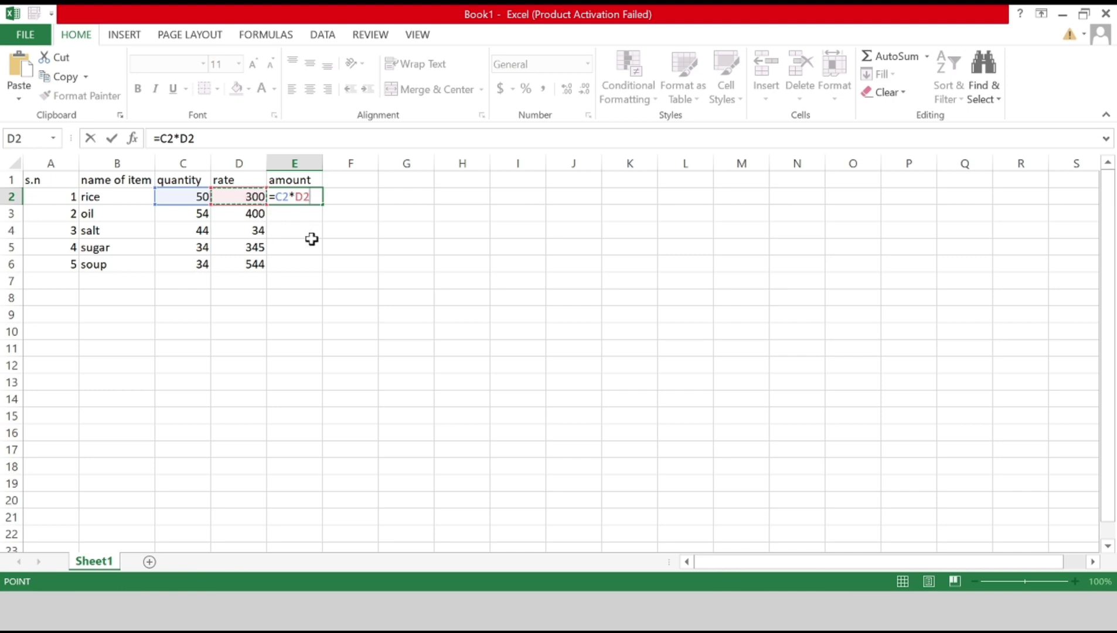
pyautogui.press('Return')
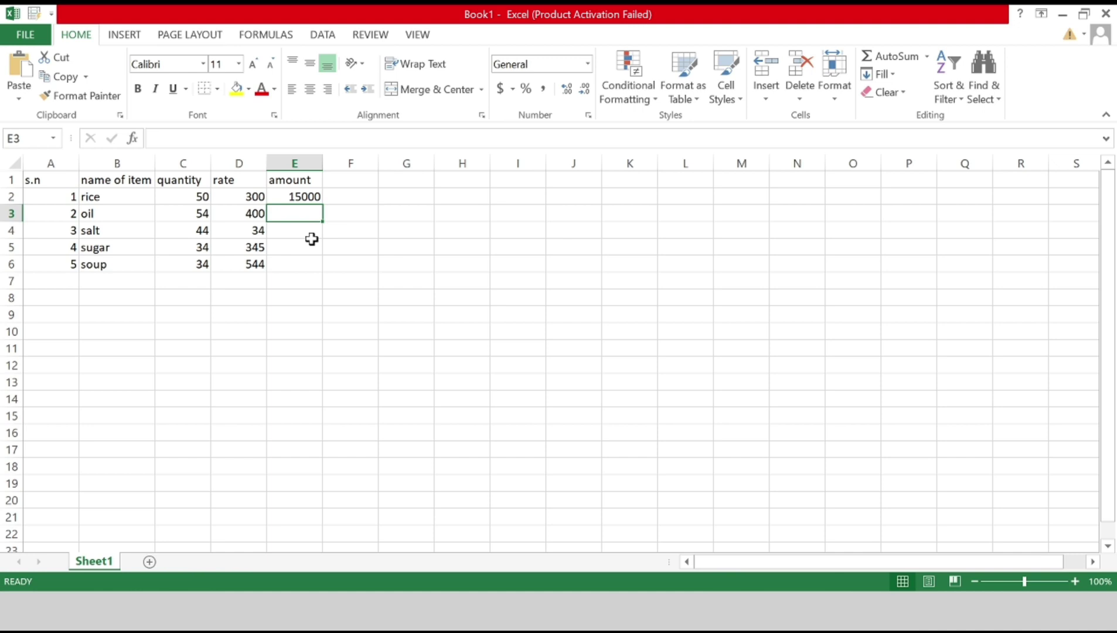
pyautogui.click(296, 196)
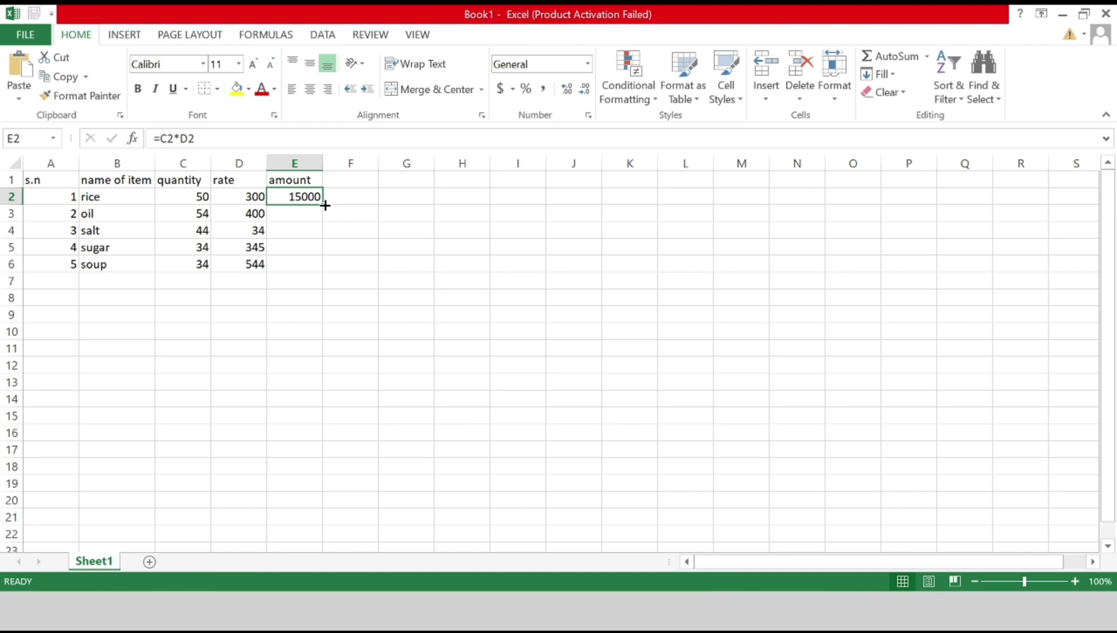
# Step: Fill E2's formula down to E6, giving amounts 21600, 1496, 11730 and 18496
pyautogui.moveTo(325, 205); pyautogui.dragTo(326, 254)
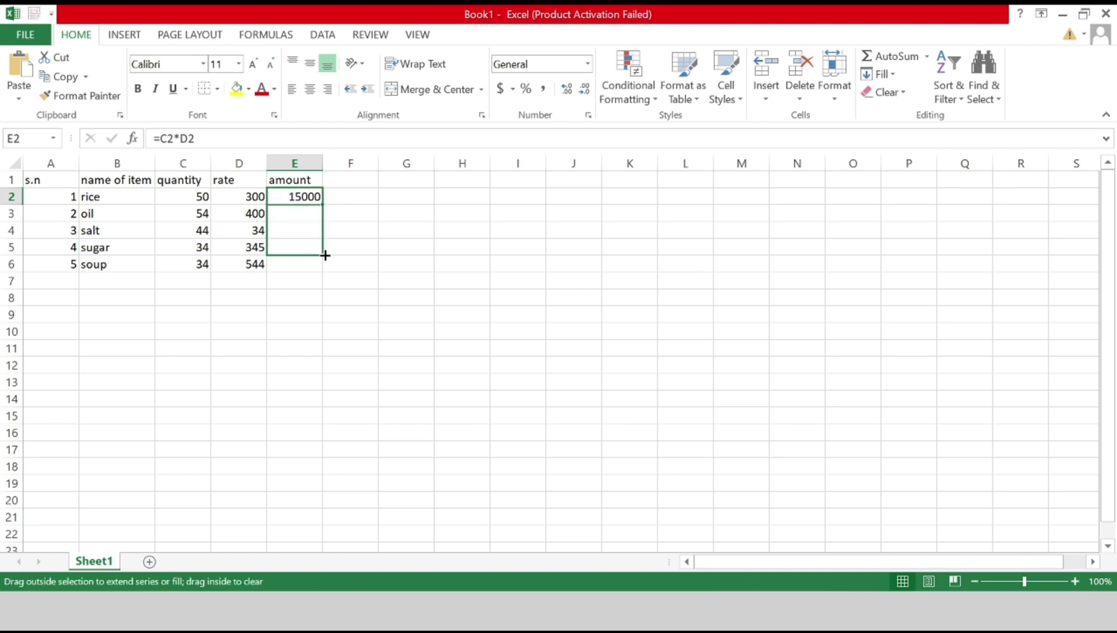
pyautogui.moveTo(325, 254); pyautogui.dragTo(325, 267)
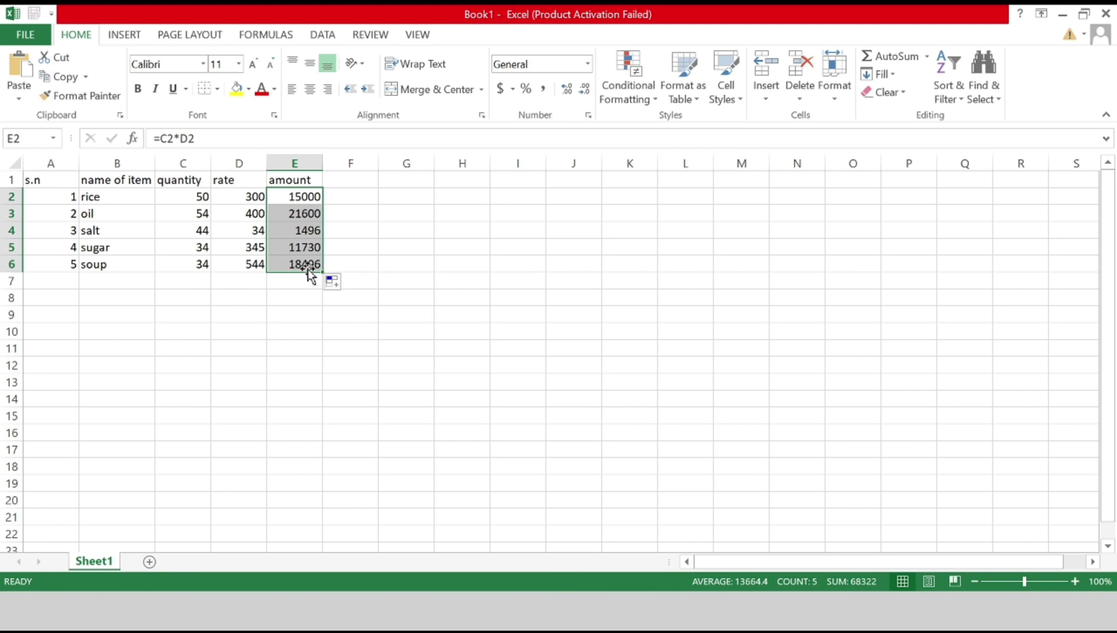
pyautogui.click(248, 283)
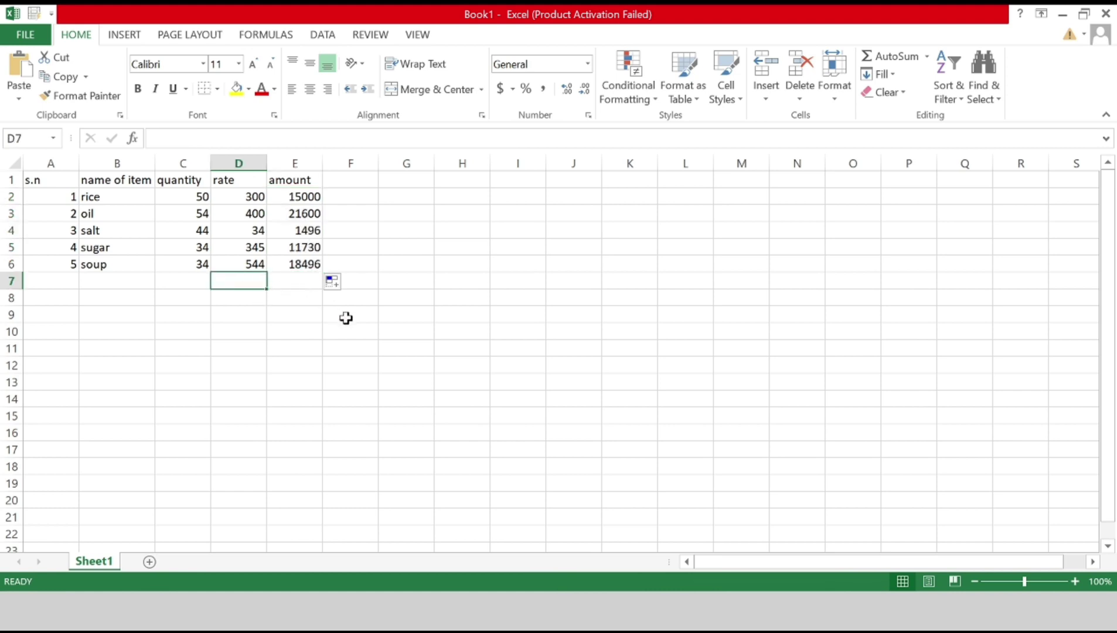
# Step: Label D7 'total' and enter =SUM(E2:E6) in E7, giving 68322
pyautogui.write('to')
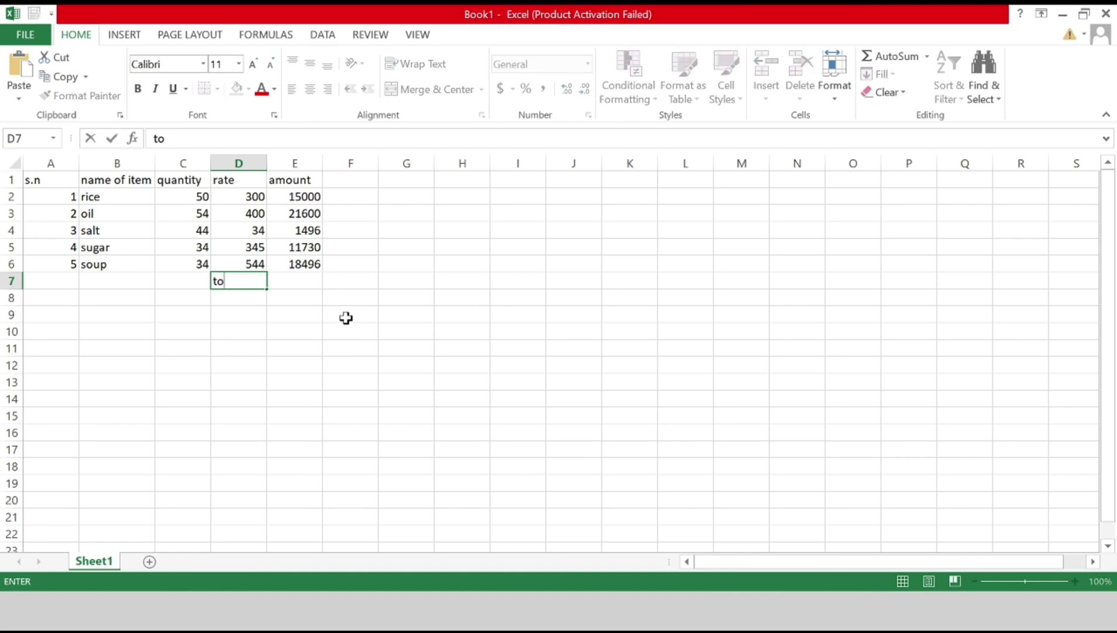
pyautogui.write('tal')
pyautogui.press('Tab')
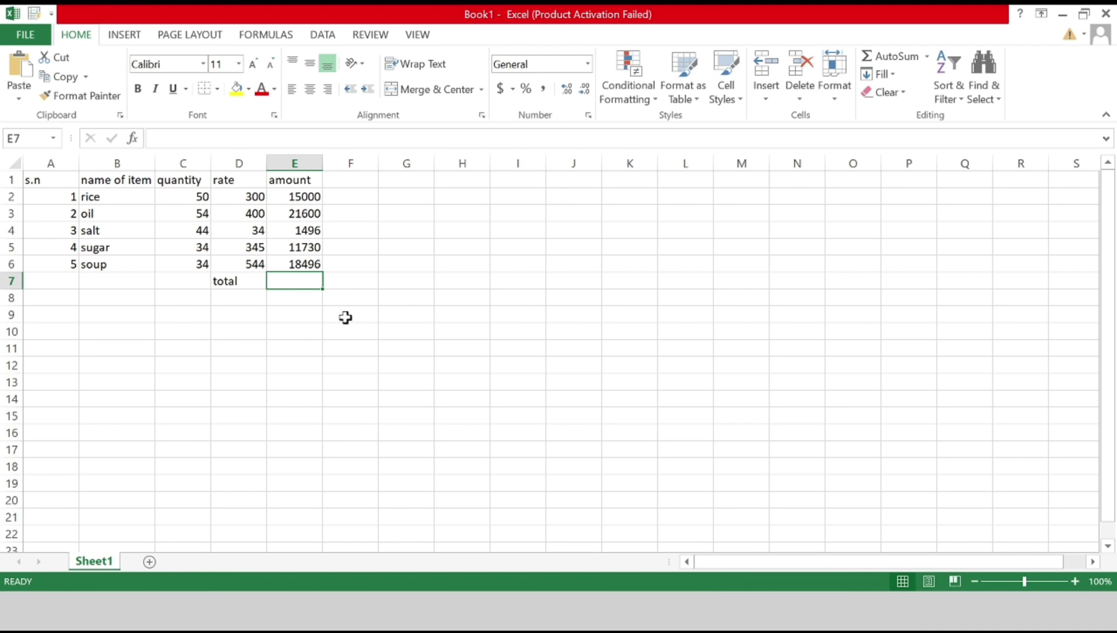
pyautogui.write('=')
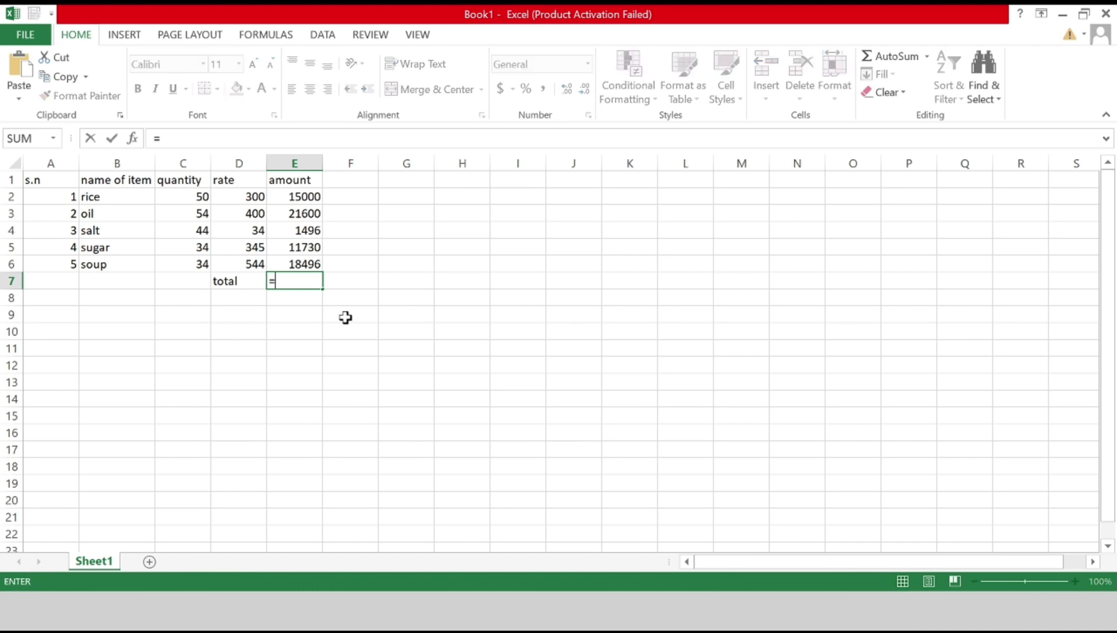
pyautogui.write('su')
pyautogui.write('m')
pyautogui.write('(')
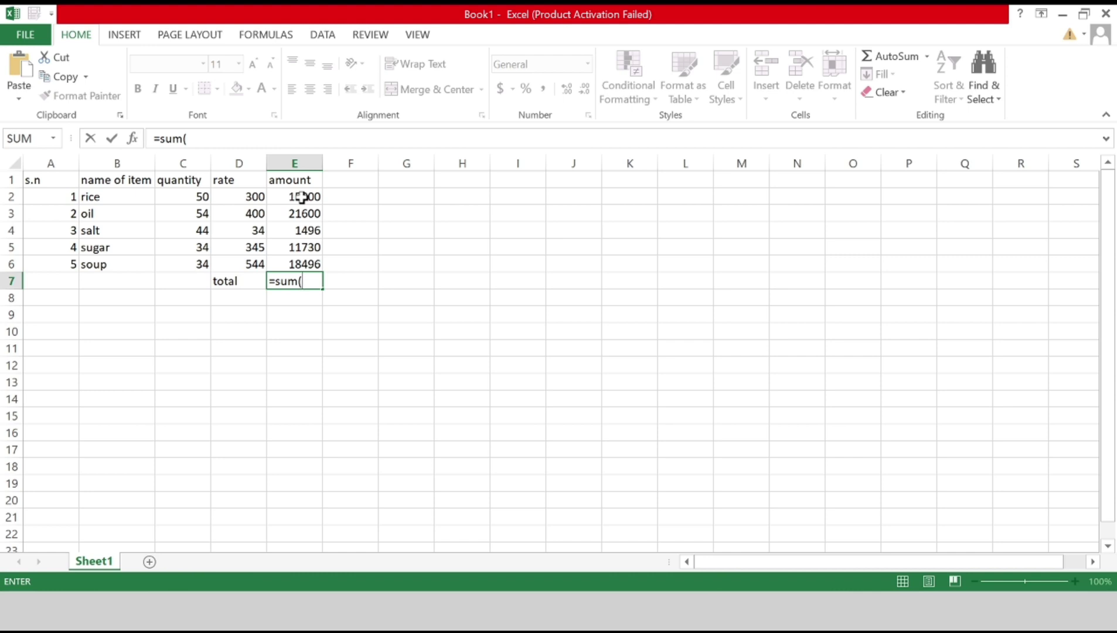
pyautogui.click(302, 198)
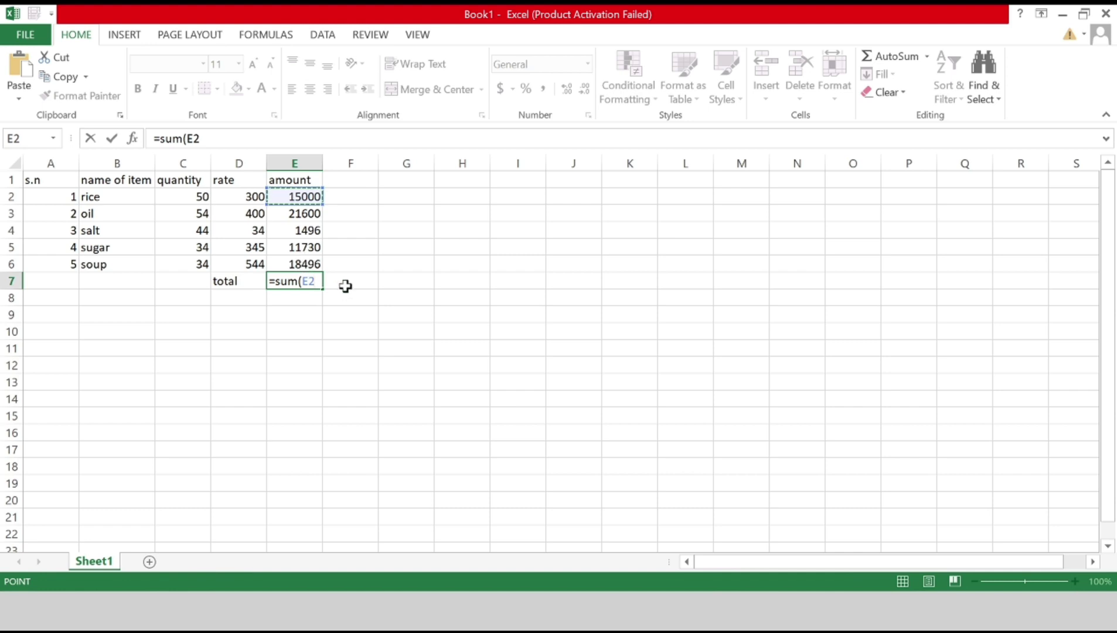
pyautogui.press('F8')
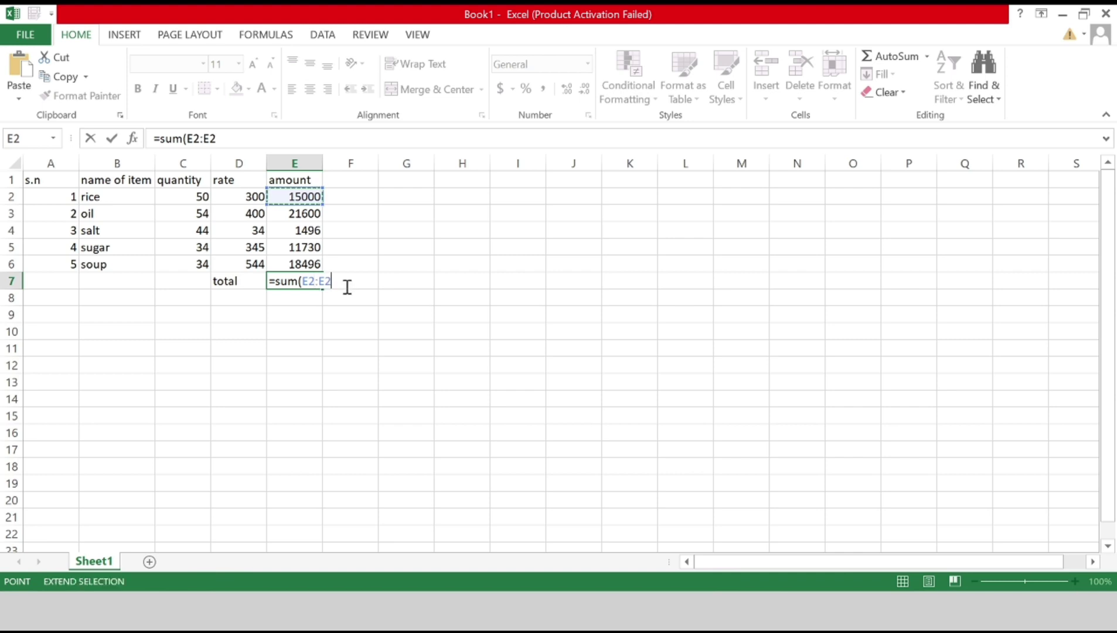
pyautogui.press('BackSpace')
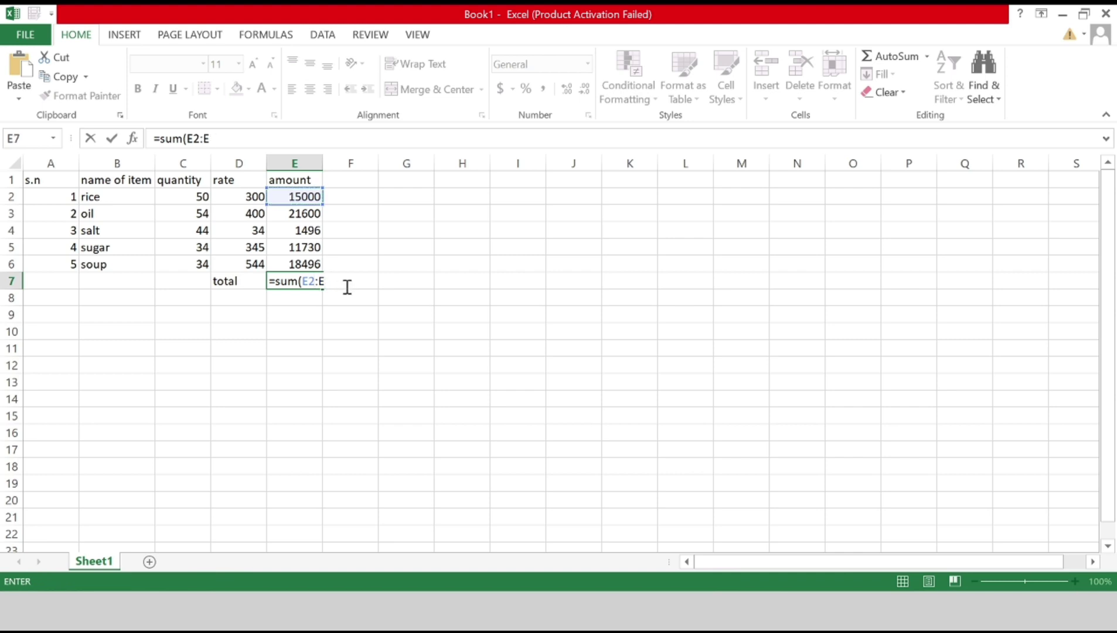
pyautogui.press('BackSpace')
pyautogui.write('..')
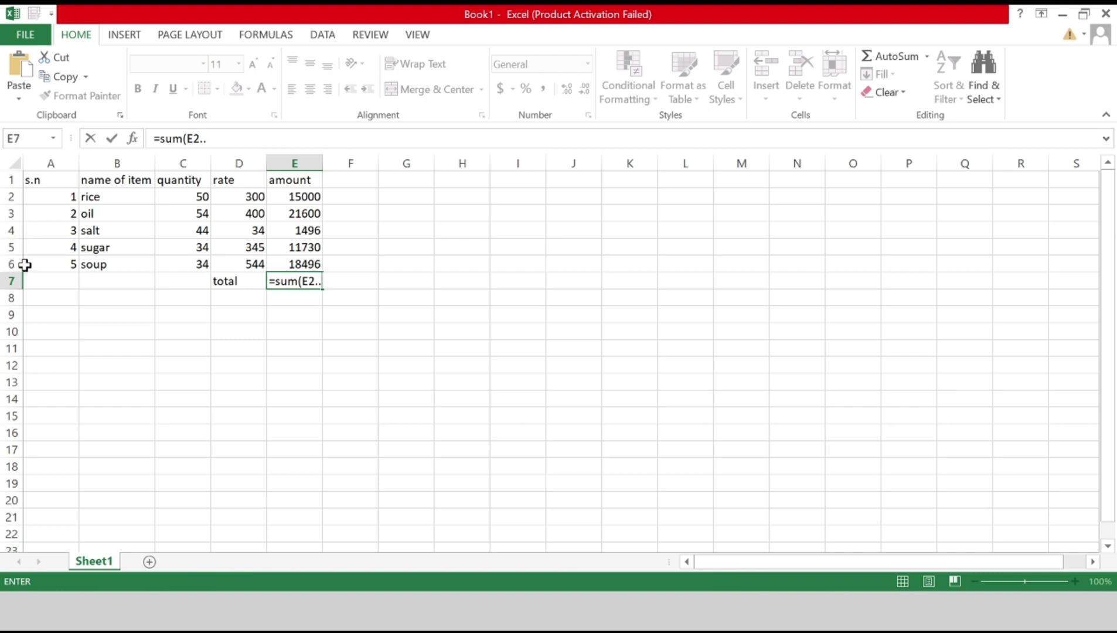
pyautogui.click(313, 262)
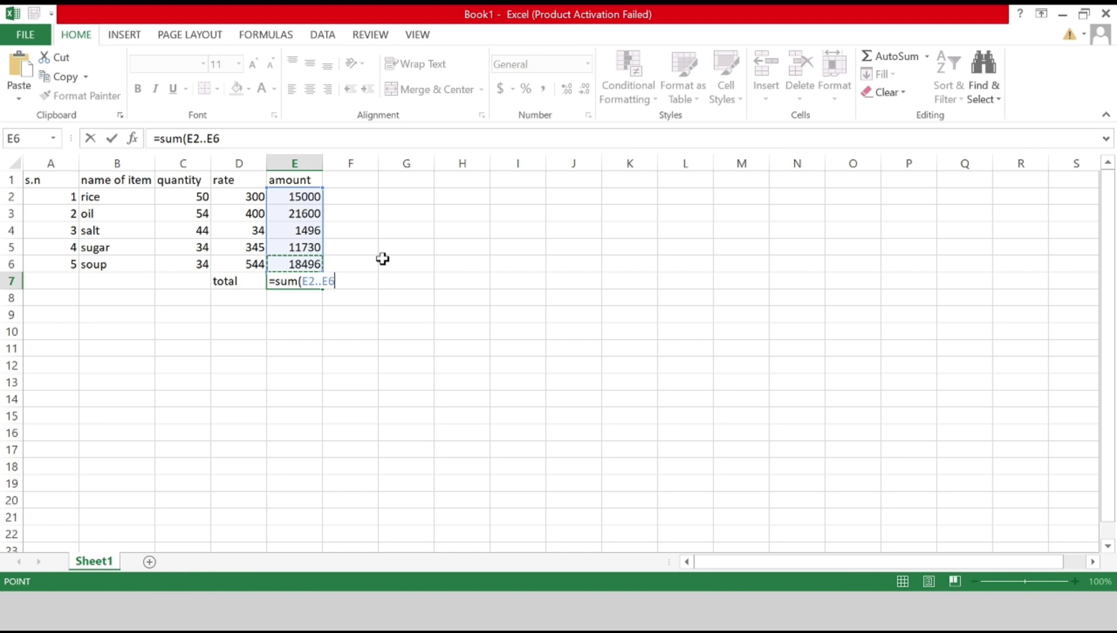
pyautogui.write(')')
pyautogui.press('Return')
pyautogui.press('Left')
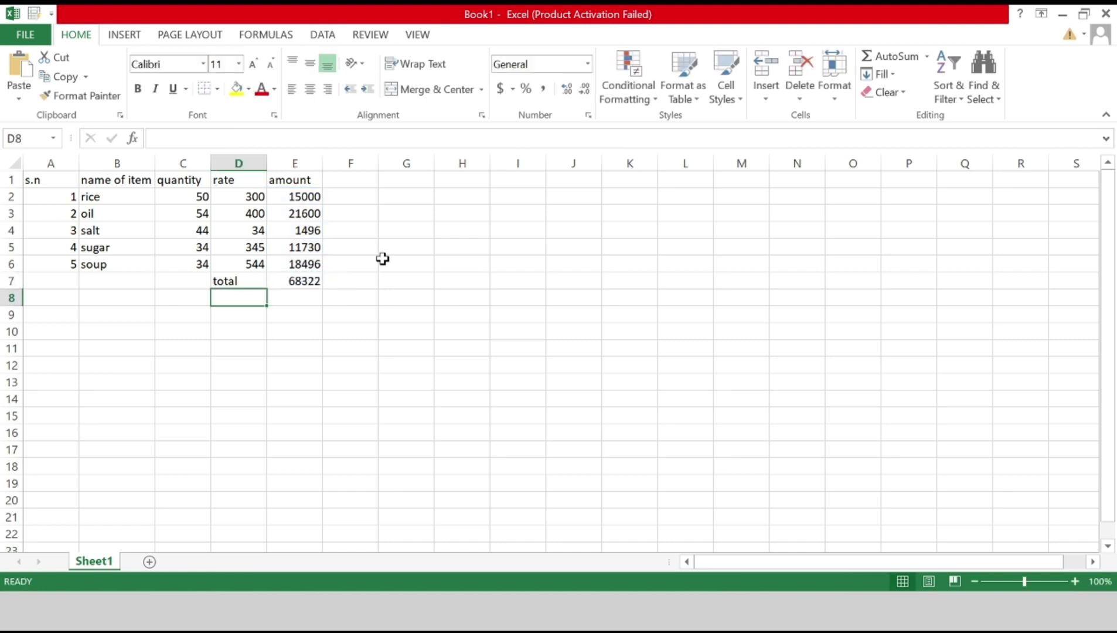
pyautogui.click(306, 280)
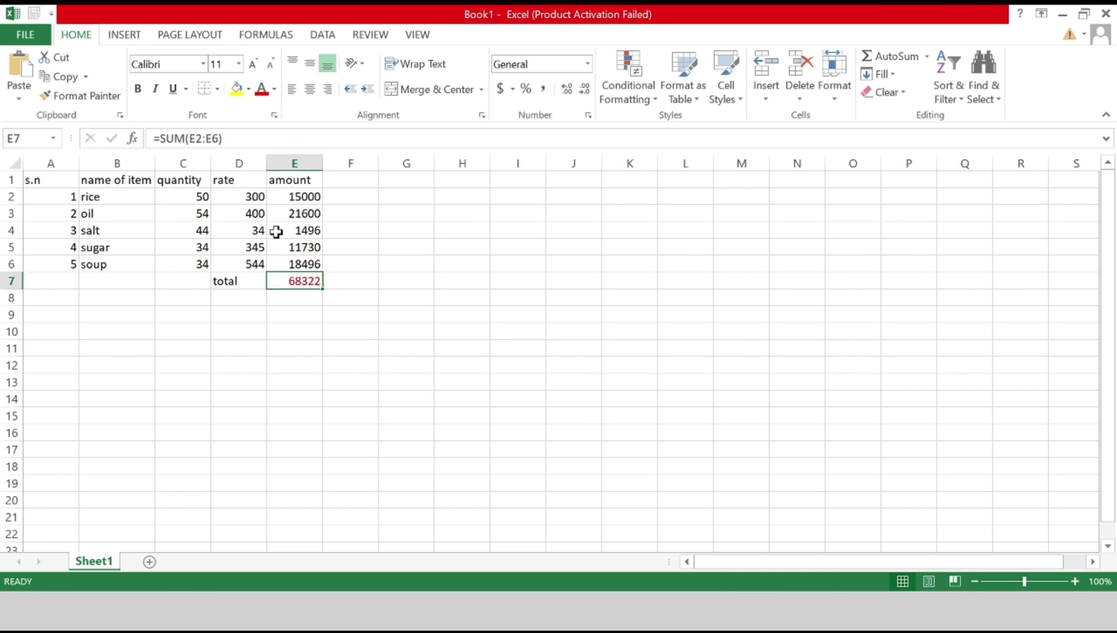
# Step: Apply a salmon fill colour to the total cell E7
pyautogui.click(239, 89)
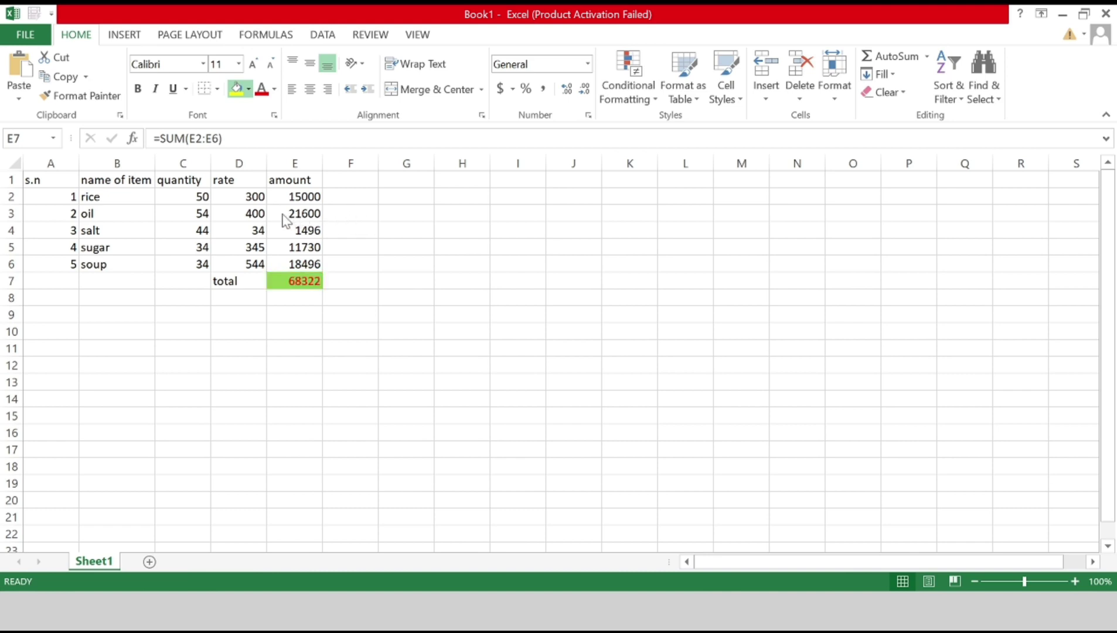
pyautogui.click(302, 164)
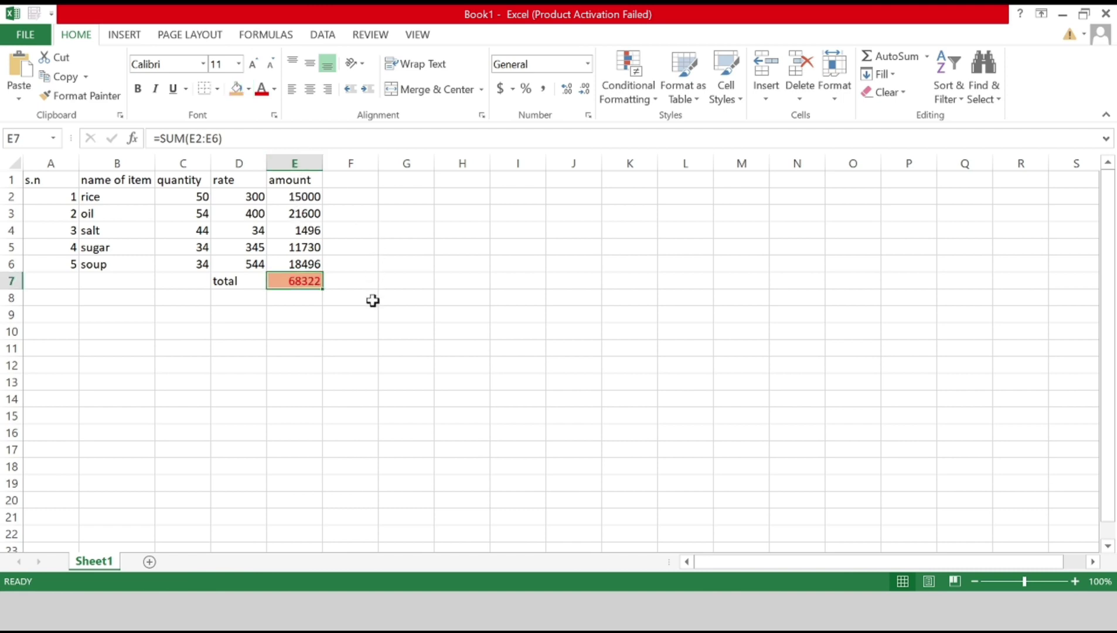